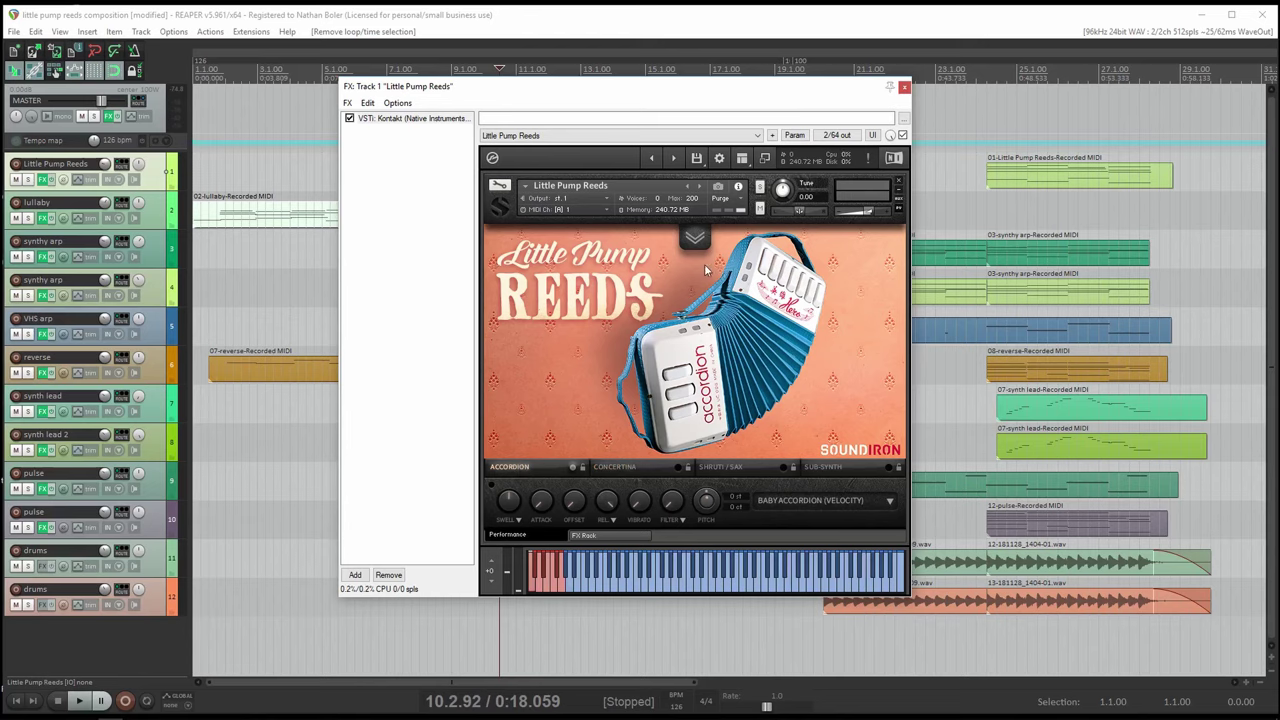
# Show and hide the Little Pump Reeds LFO/filter/arpeggiator panel, then close the instrument window
pyautogui.click(700, 238)
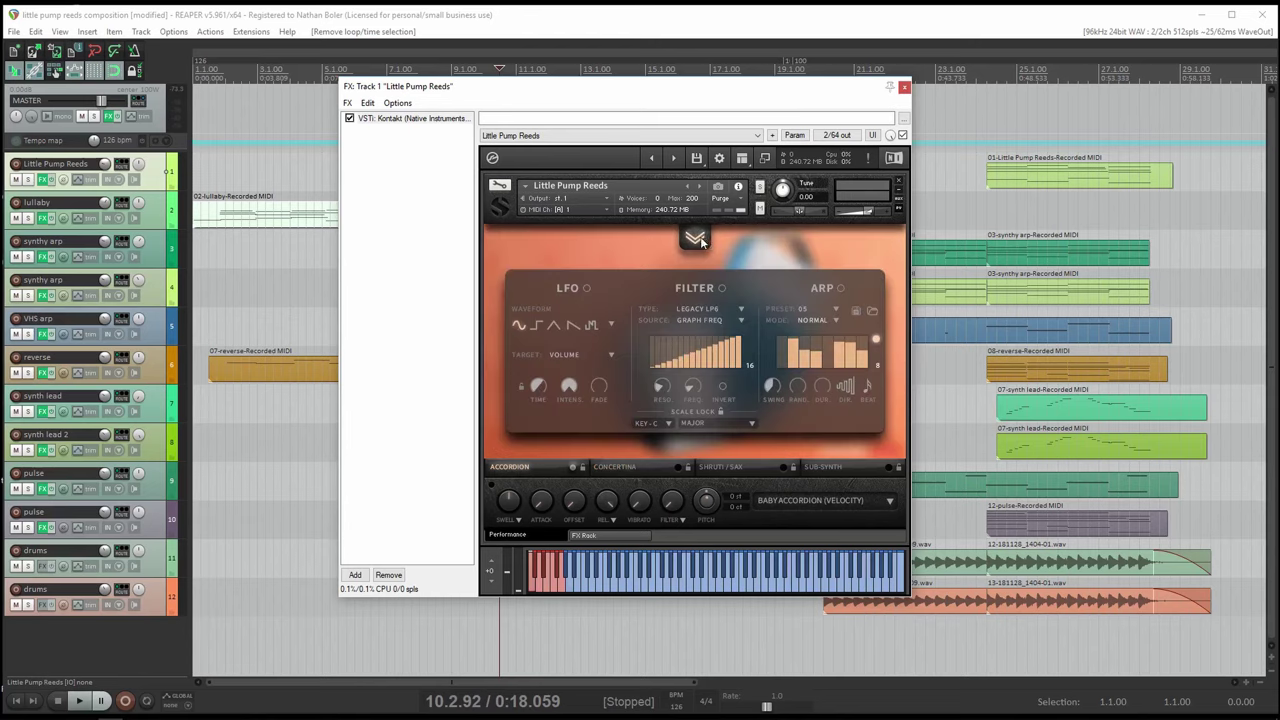
pyautogui.click(700, 236)
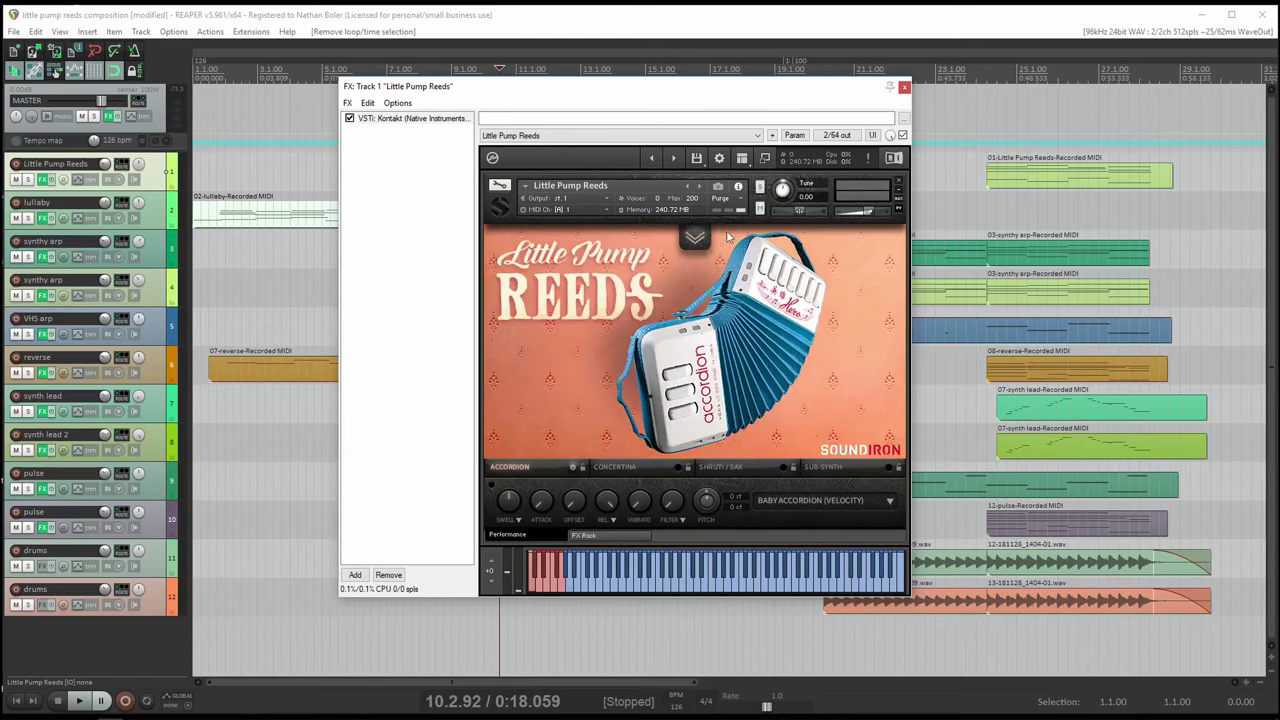
pyautogui.click(904, 87)
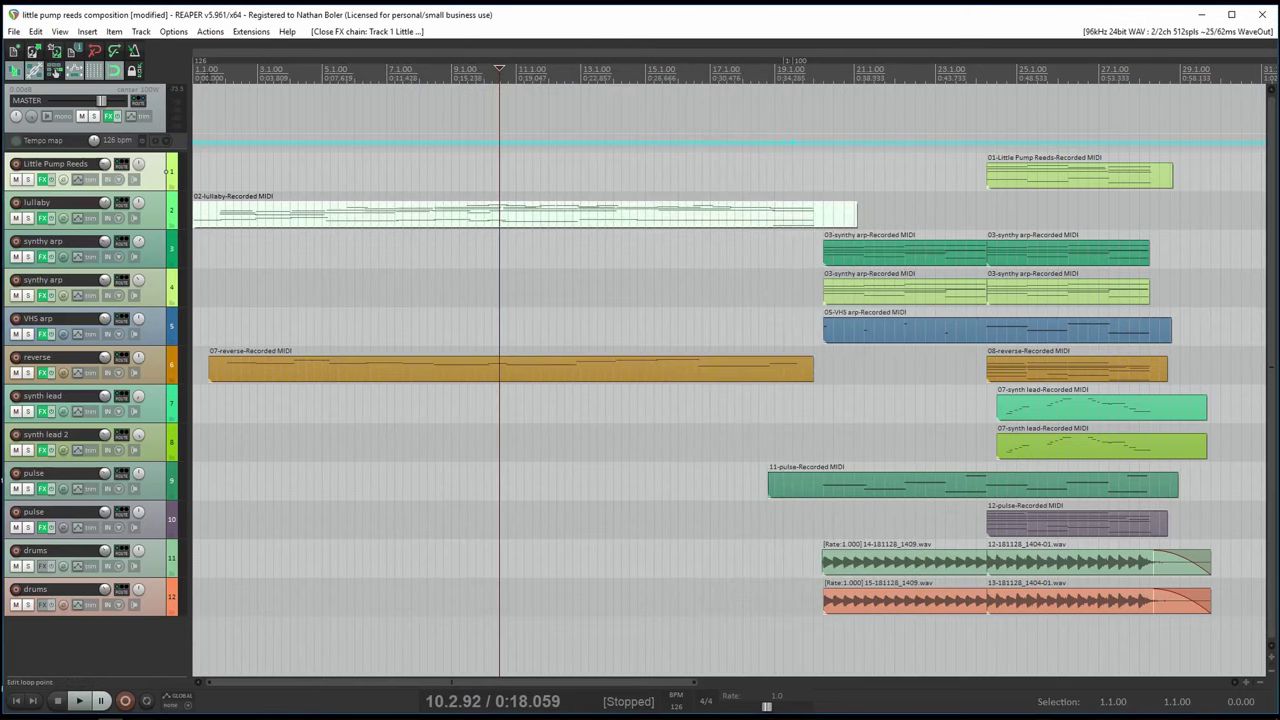
# Move the play position back to 1.1.00 at the project start
pyautogui.press('Home')
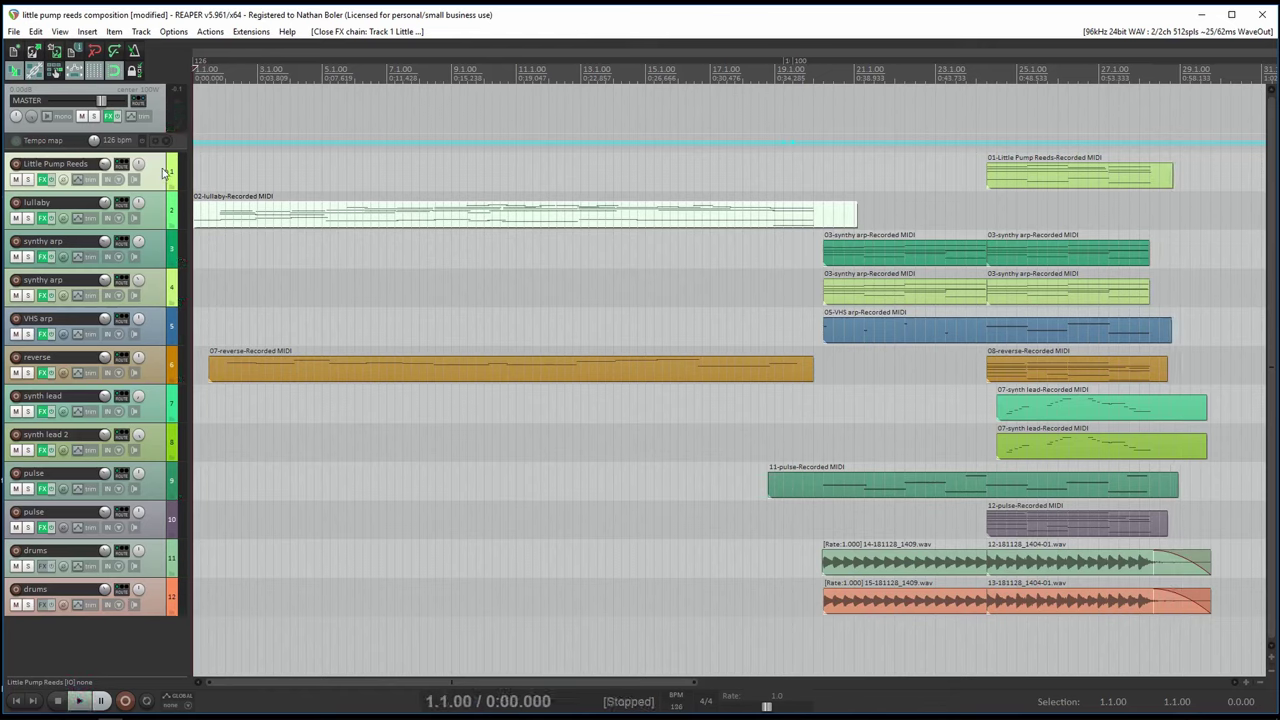
# Reopen track 1's Kontakt instrument and play the soloed Little Pump Reeds track from bar 24
pyautogui.click(43, 181)
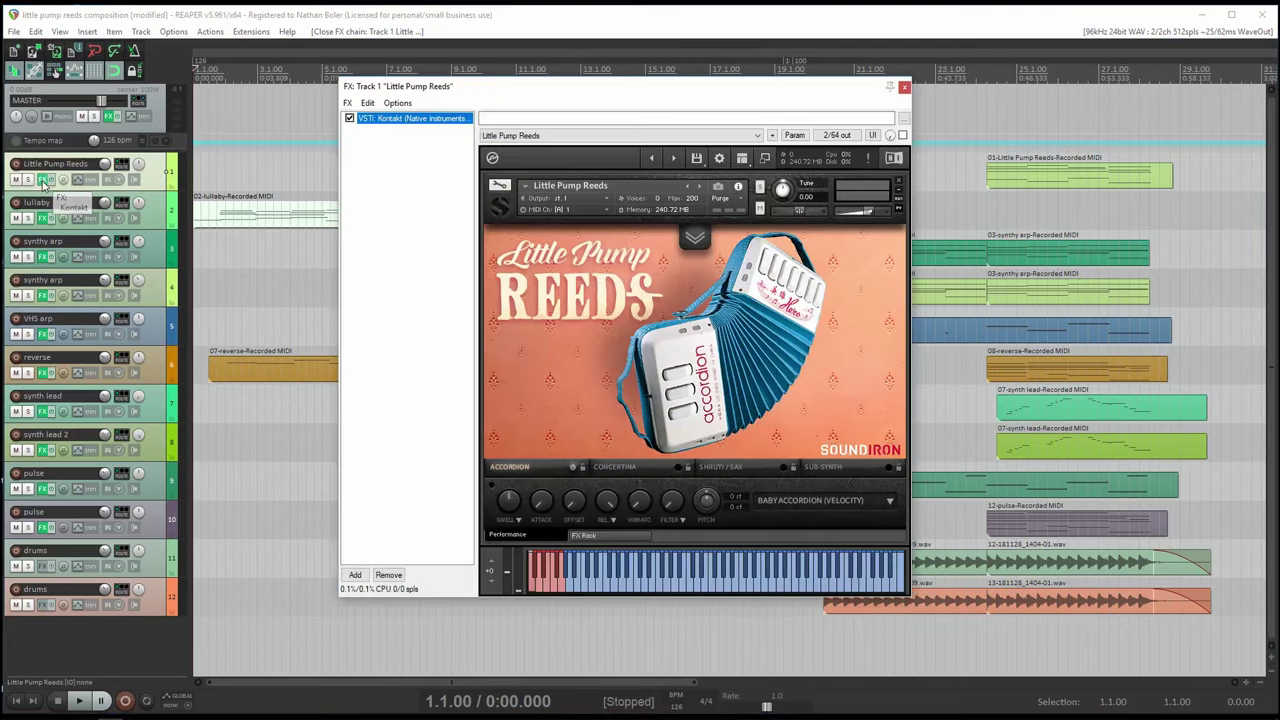
pyautogui.click(976, 76)
pyautogui.press('space')
pyautogui.press('space')
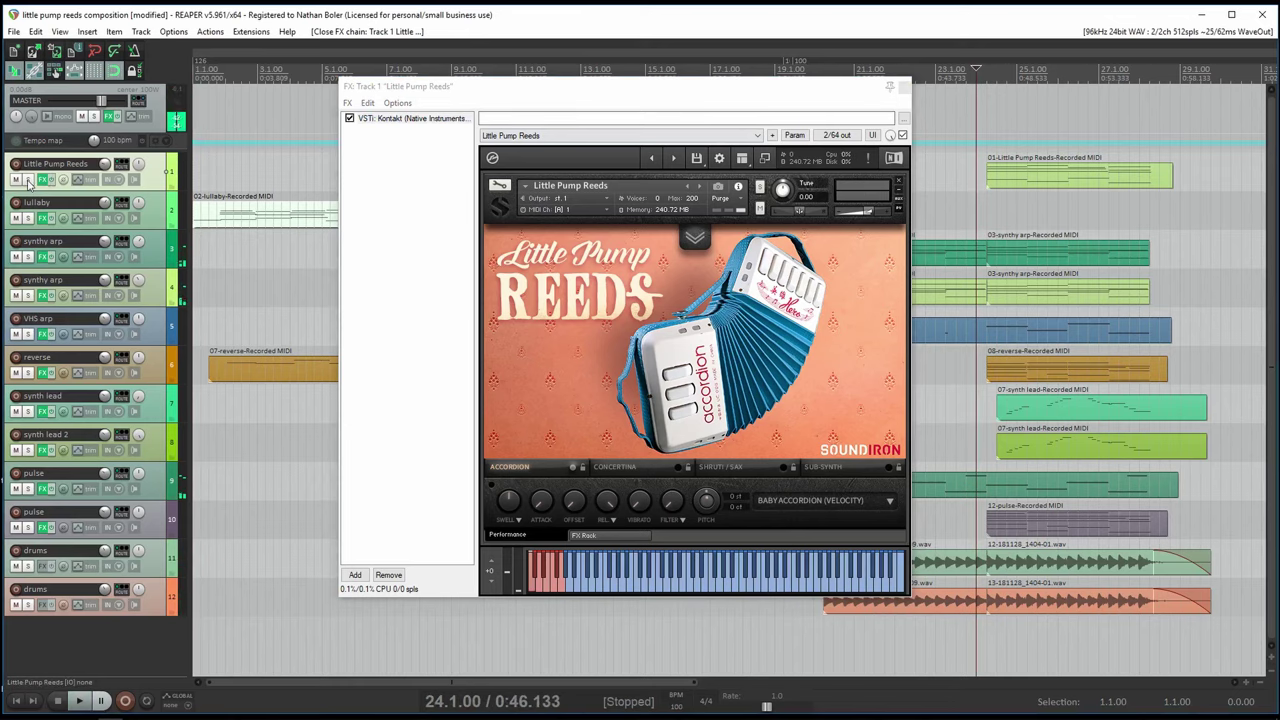
pyautogui.click(29, 181)
pyautogui.press('space')
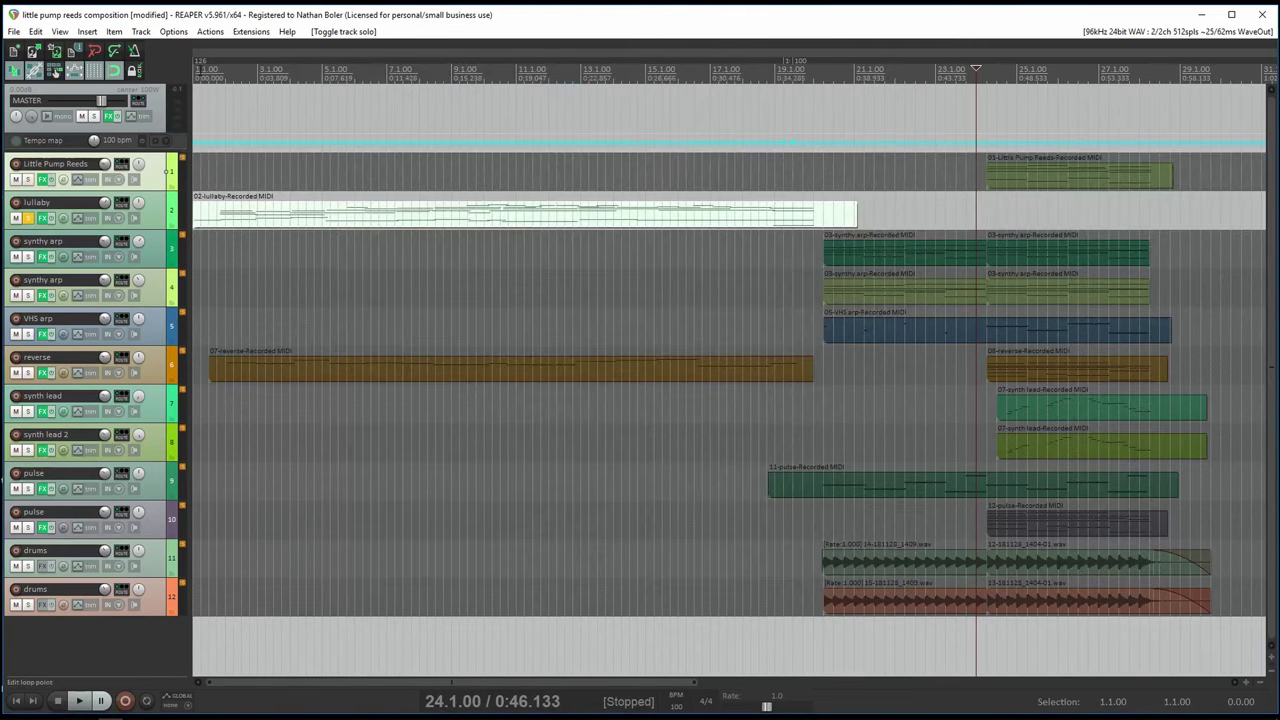
# Play from the start with lullaby's Little Pump Reeds Custom FX instrument window open and repositioned
pyautogui.press('Home')
pyautogui.press('space')
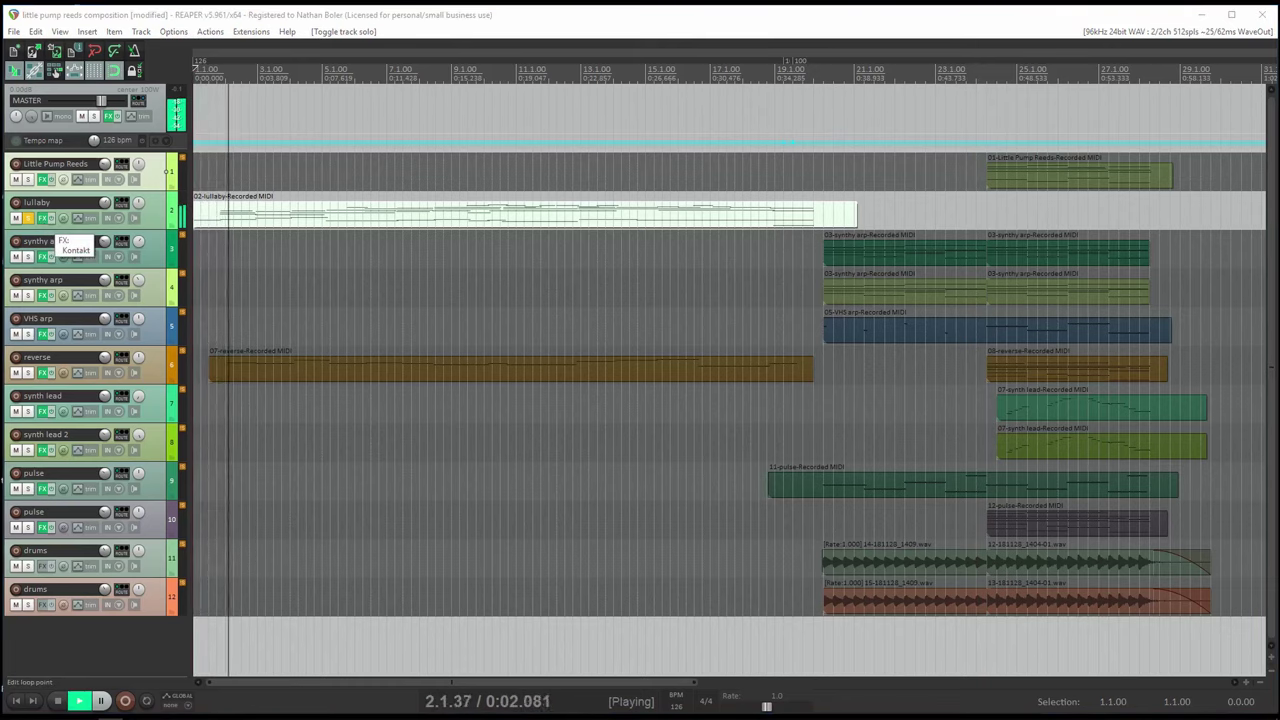
pyautogui.click(41, 218)
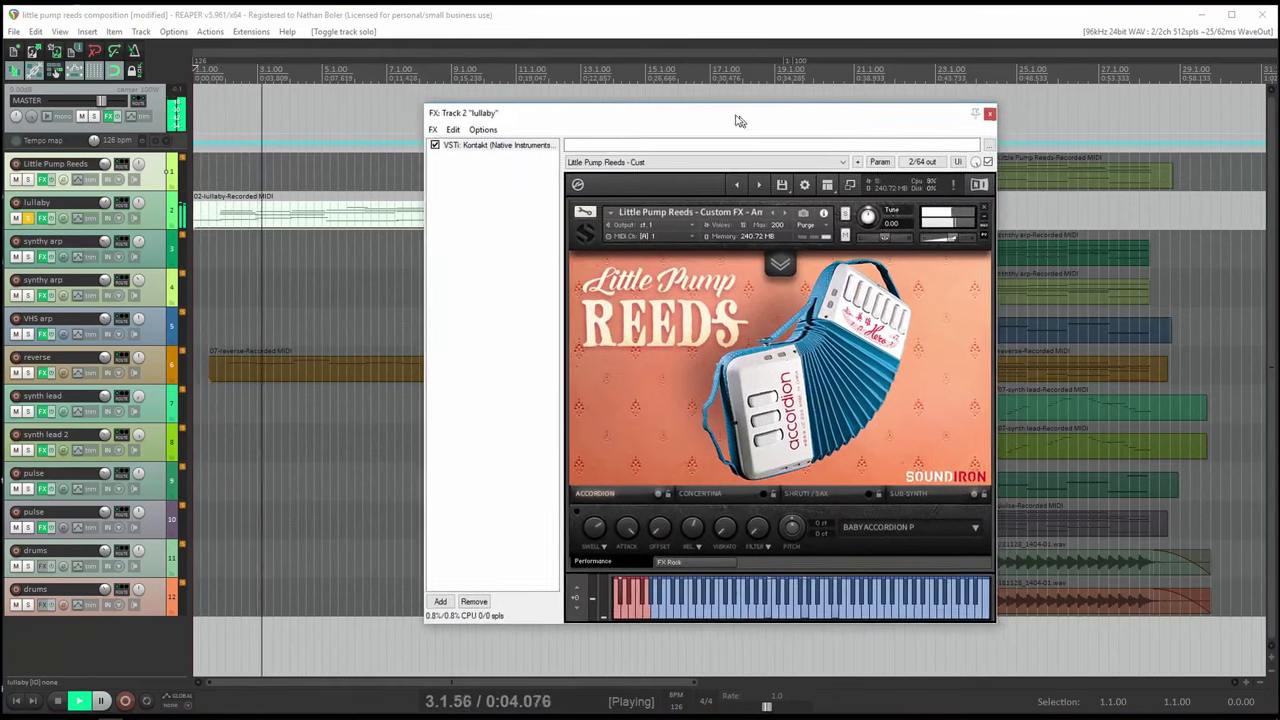
pyautogui.moveTo(737, 119); pyautogui.dragTo(717, 99)
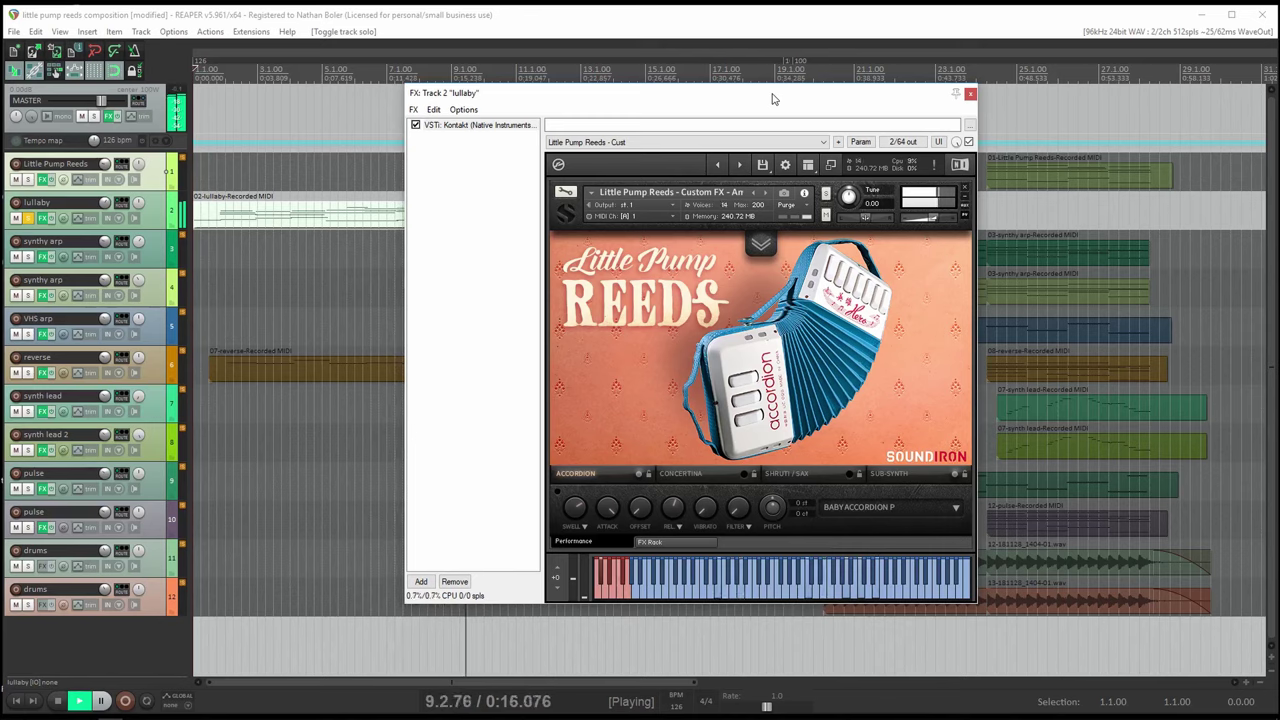
pyautogui.click(15, 203)
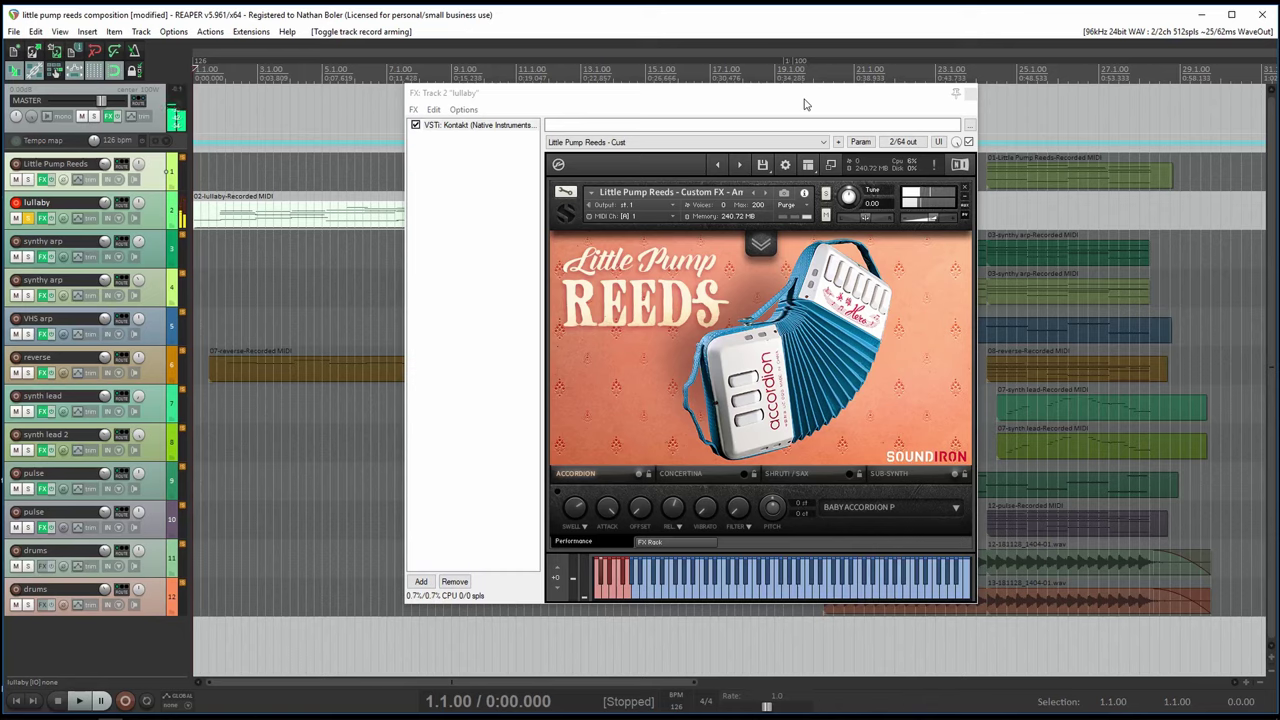
# Close the lullaby window, move the solo from lullaby to synthy arp, and cue bar 20
pyautogui.click(971, 95)
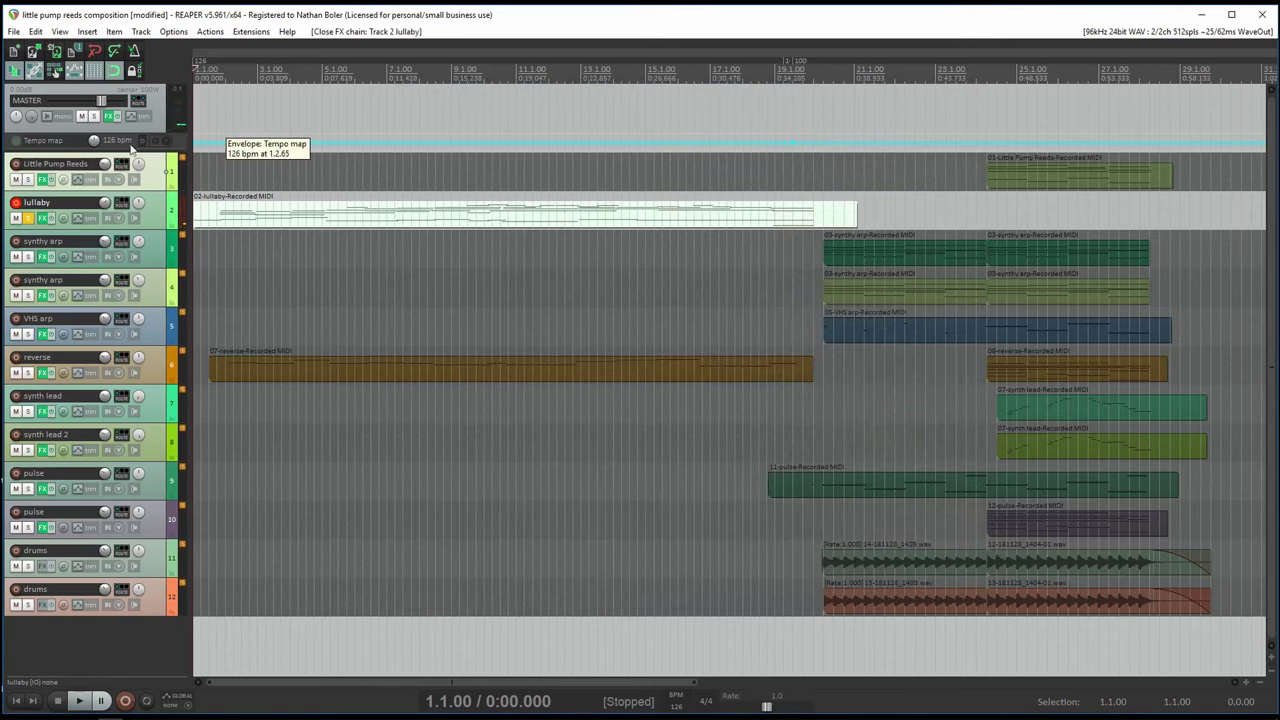
pyautogui.click(28, 218)
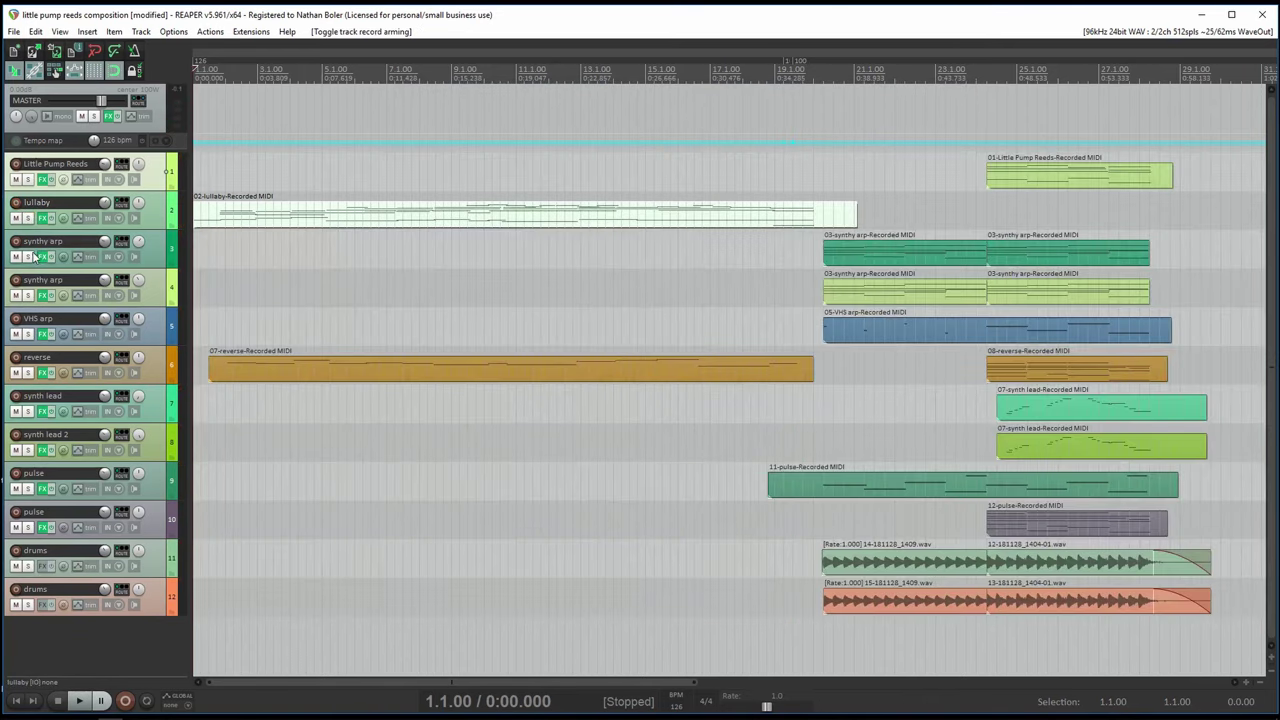
pyautogui.click(28, 257)
pyautogui.click(814, 250)
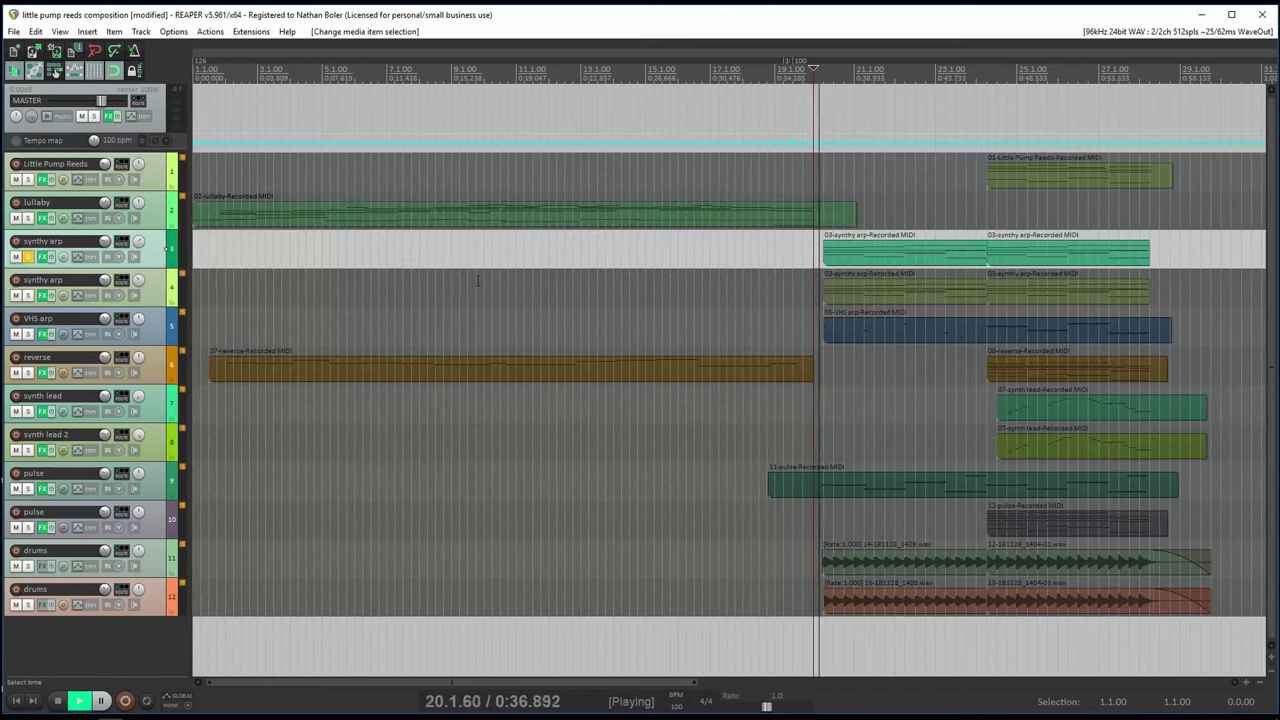
# Show synthy arp's Concertina Sustain Kontakt instrument and solo the second synthy arp track
pyautogui.click(42, 257)
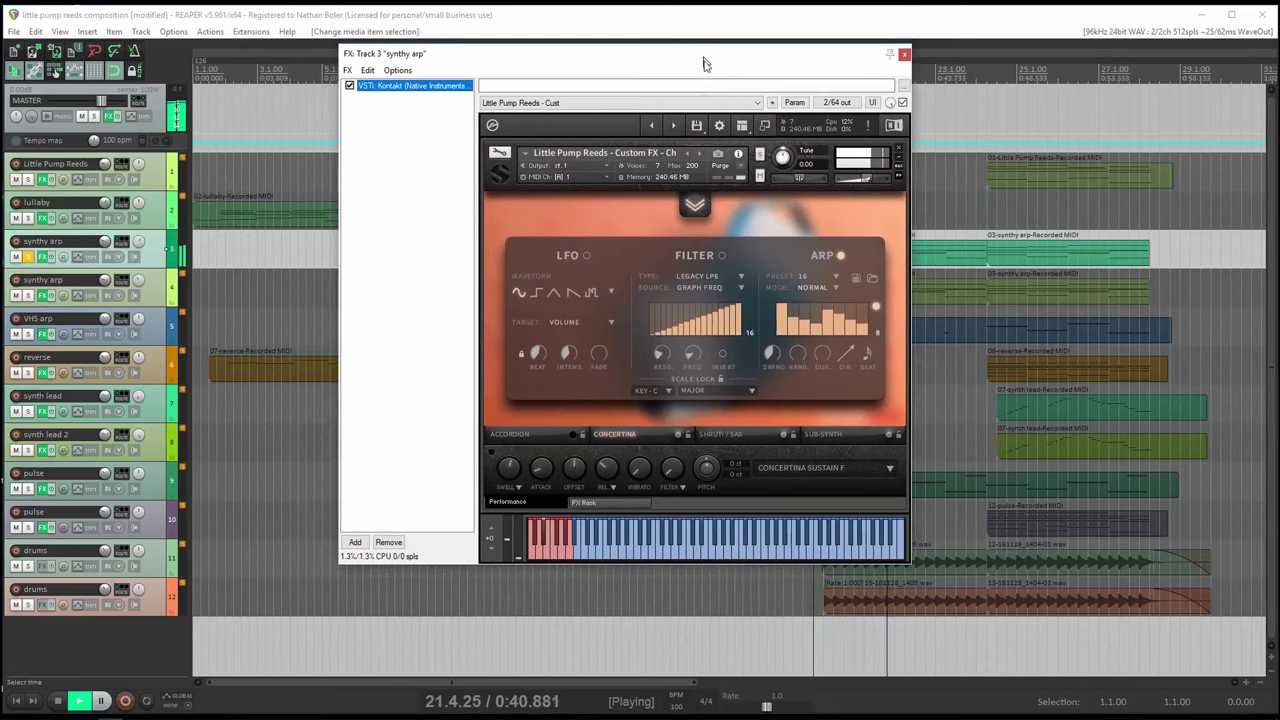
pyautogui.moveTo(703, 64); pyautogui.dragTo(706, 69)
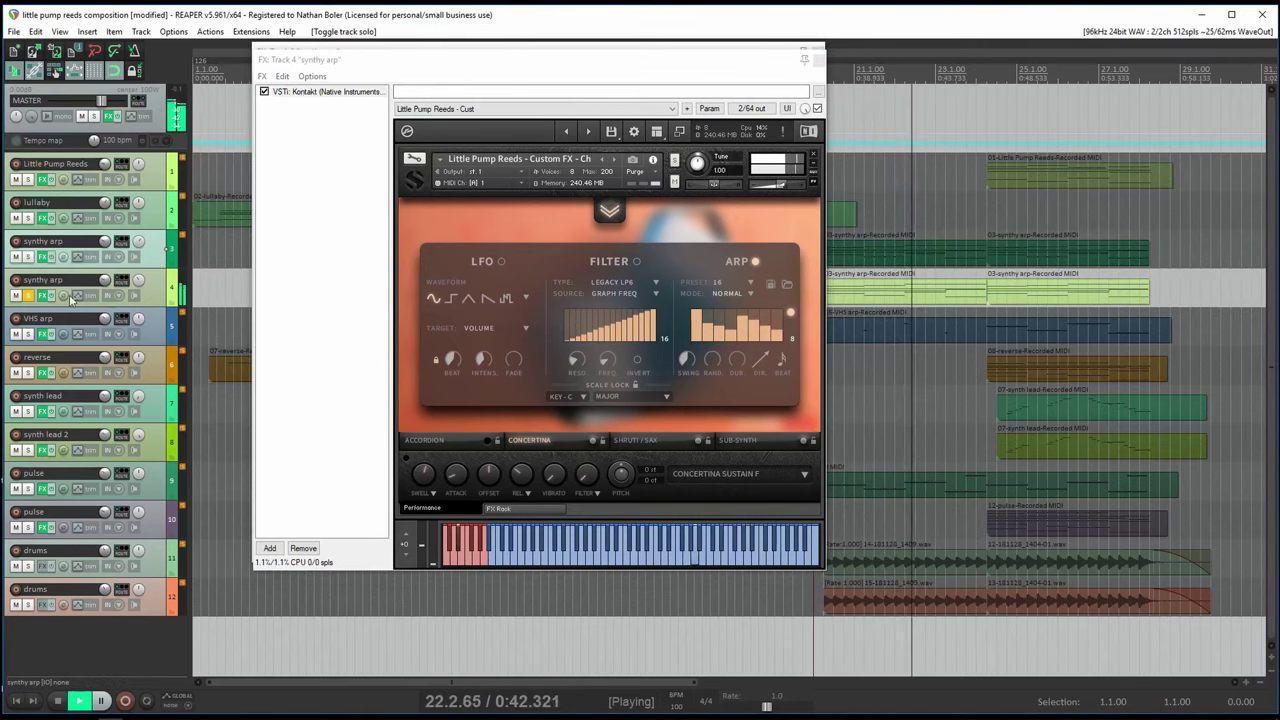
pyautogui.click(29, 257)
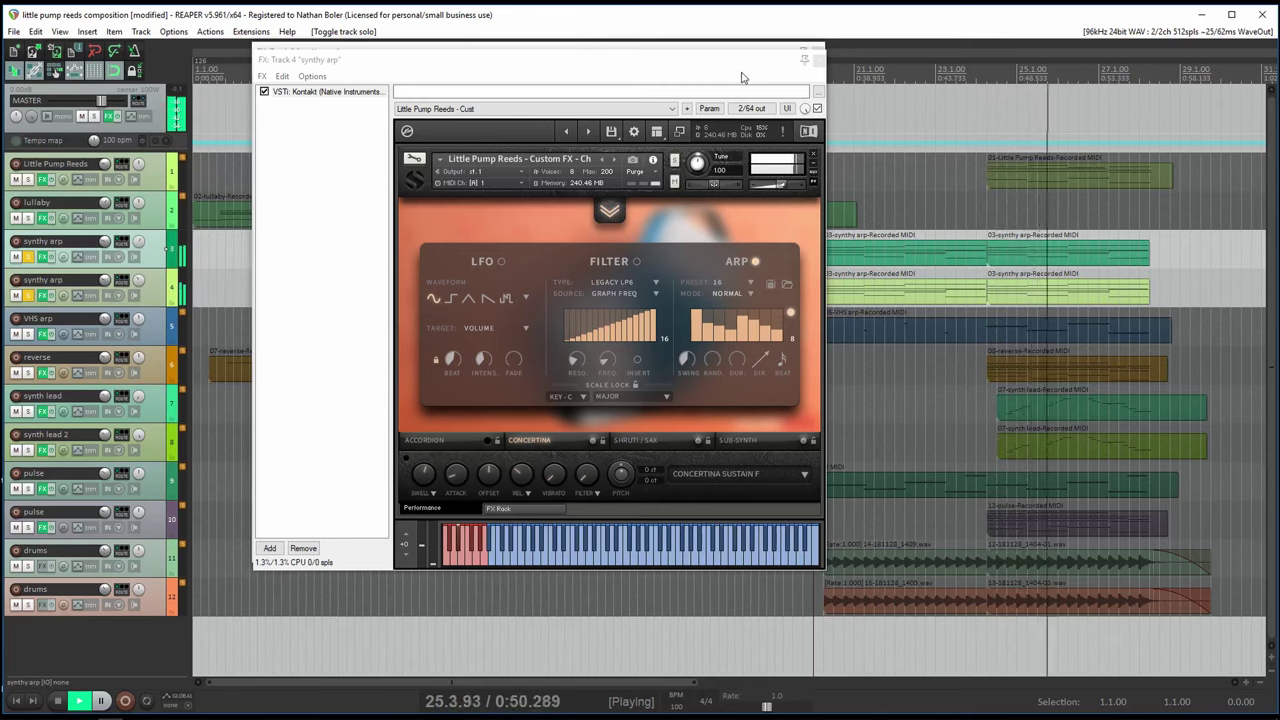
# Close the synthy arp window, play the VHS arp track soloed, then unsolo it
pyautogui.click(812, 60)
pyautogui.click(20, 322)
pyautogui.press('space')
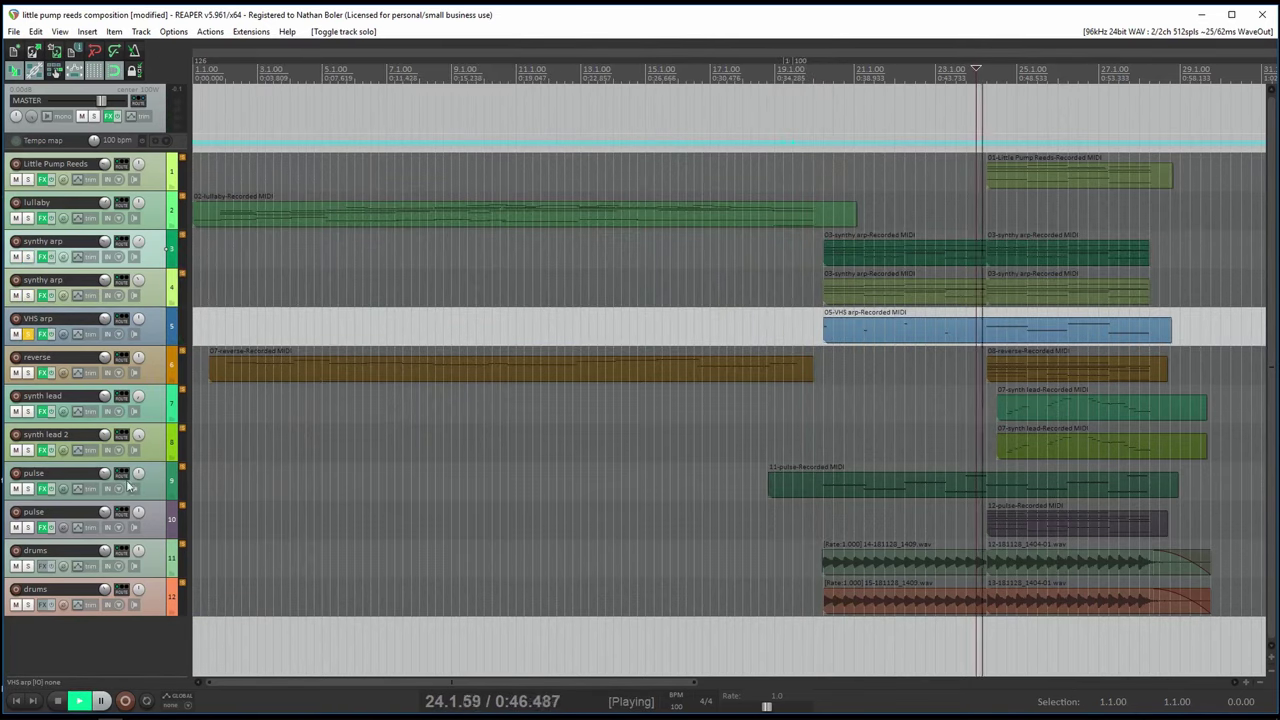
pyautogui.press('space')
pyautogui.click(28, 334)
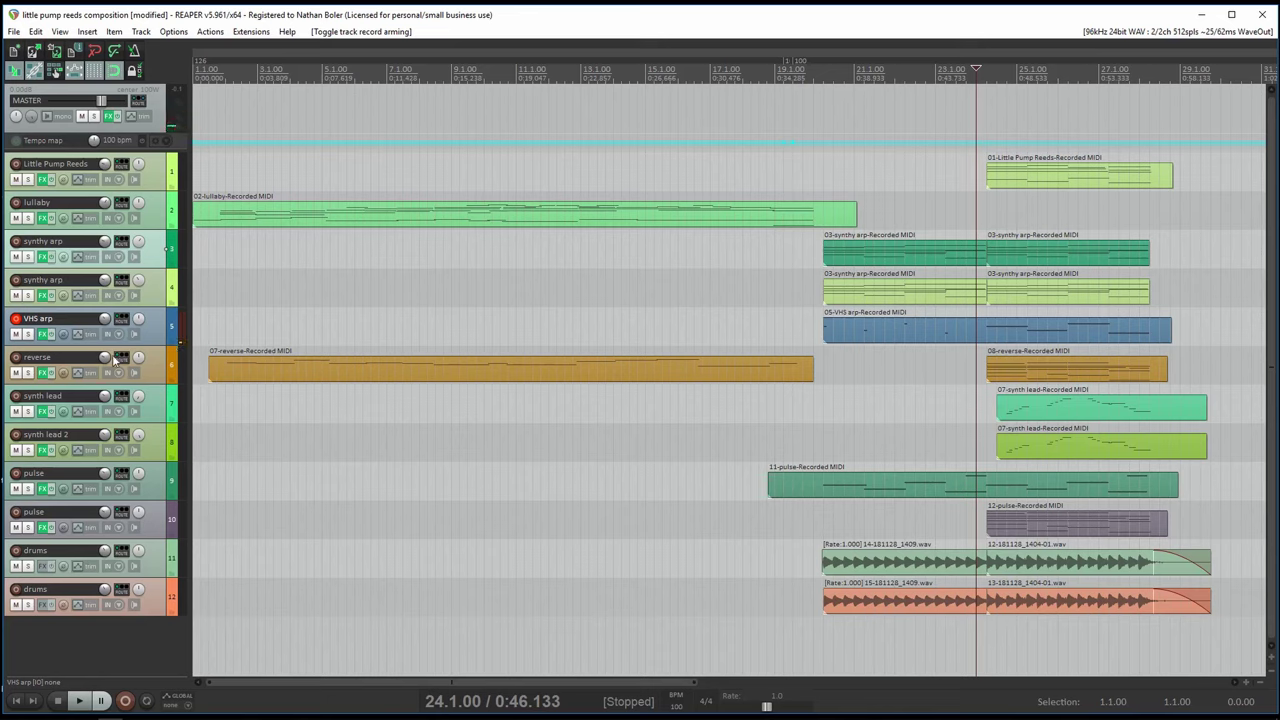
# Solo the reverse track and play it from the project start
pyautogui.click(202, 354)
pyautogui.click(28, 372)
pyautogui.press('space')
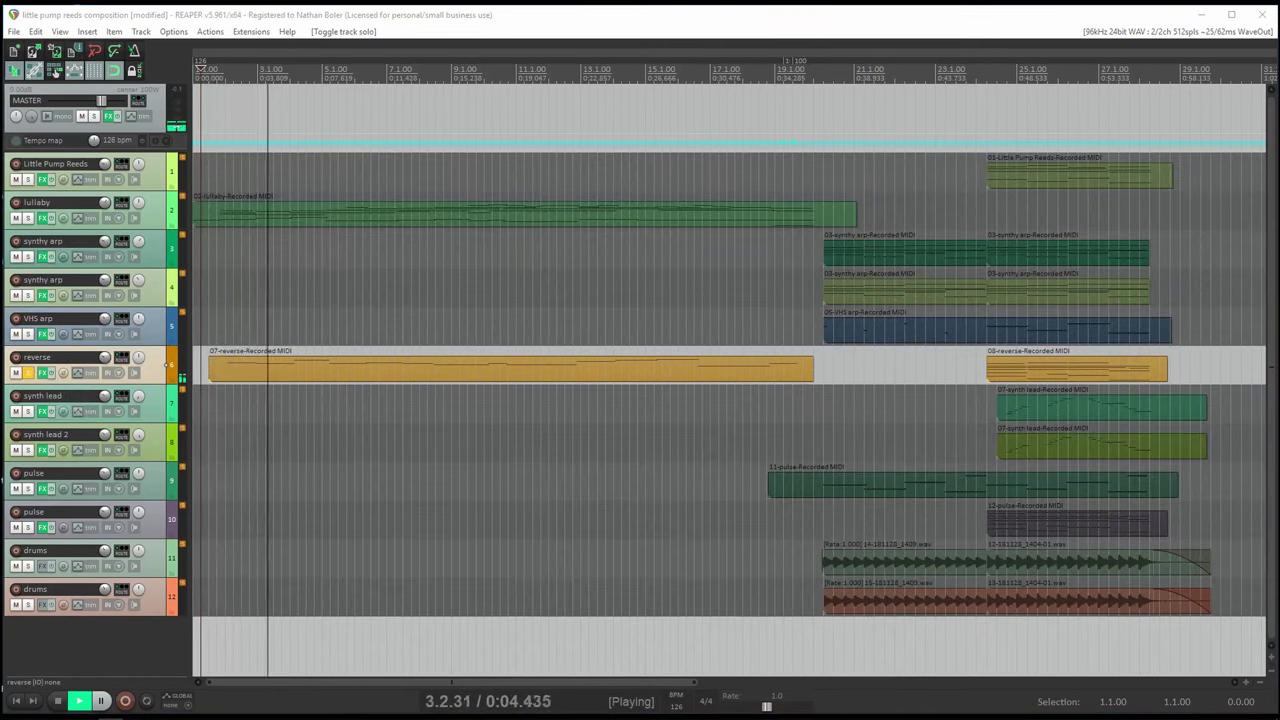
# Bypass and re-enable ReaEQ in the reverse track's effect chain, then close the chain
pyautogui.hotkey('shift', 'f')
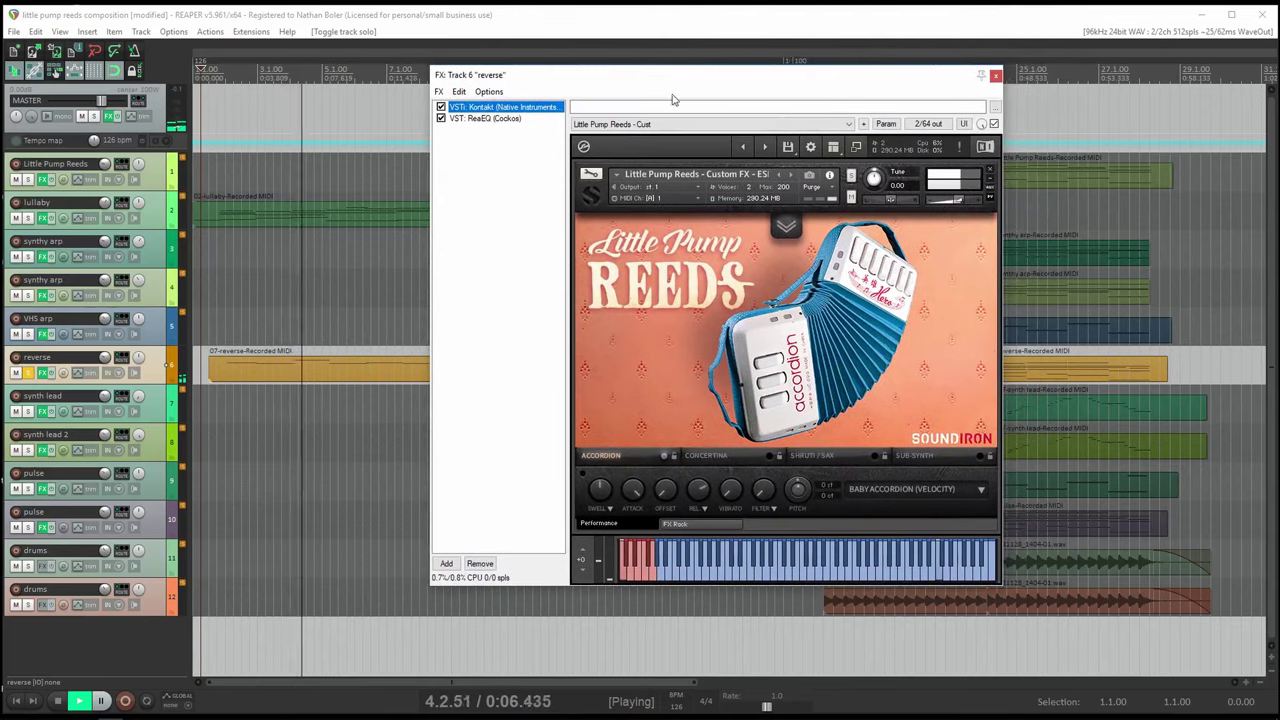
pyautogui.click(510, 119)
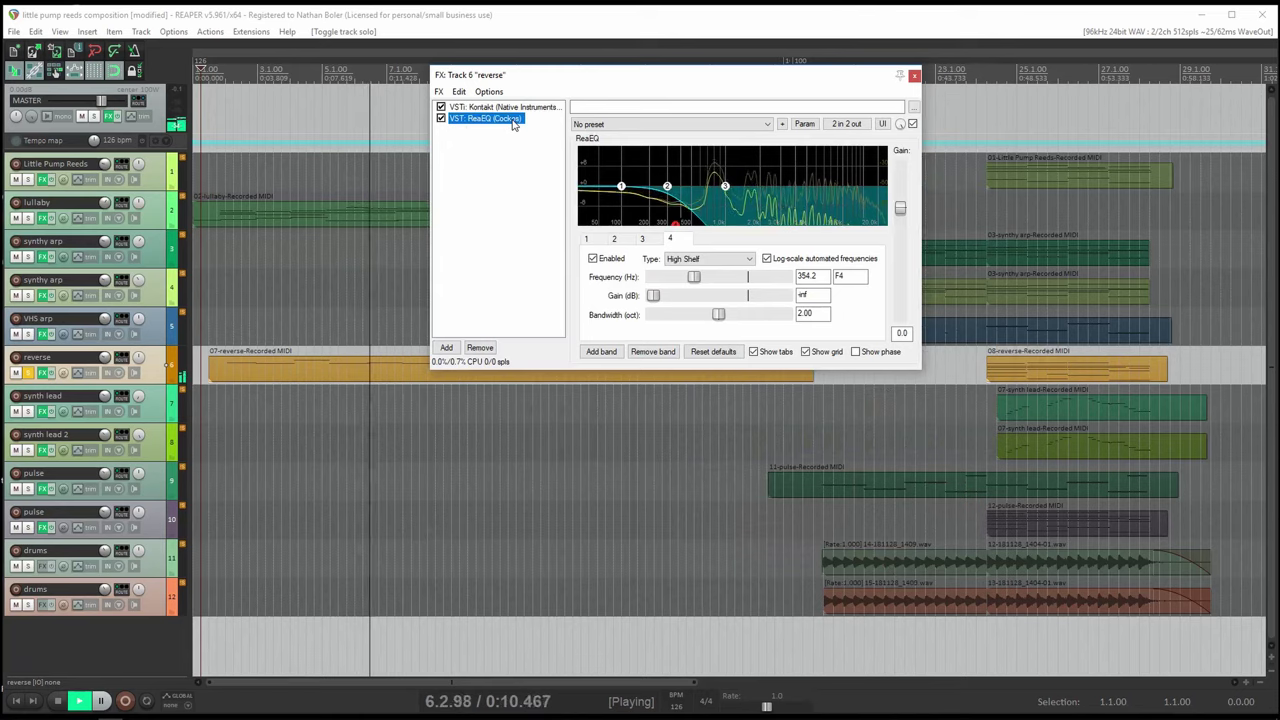
pyautogui.click(441, 119)
pyautogui.click(441, 119)
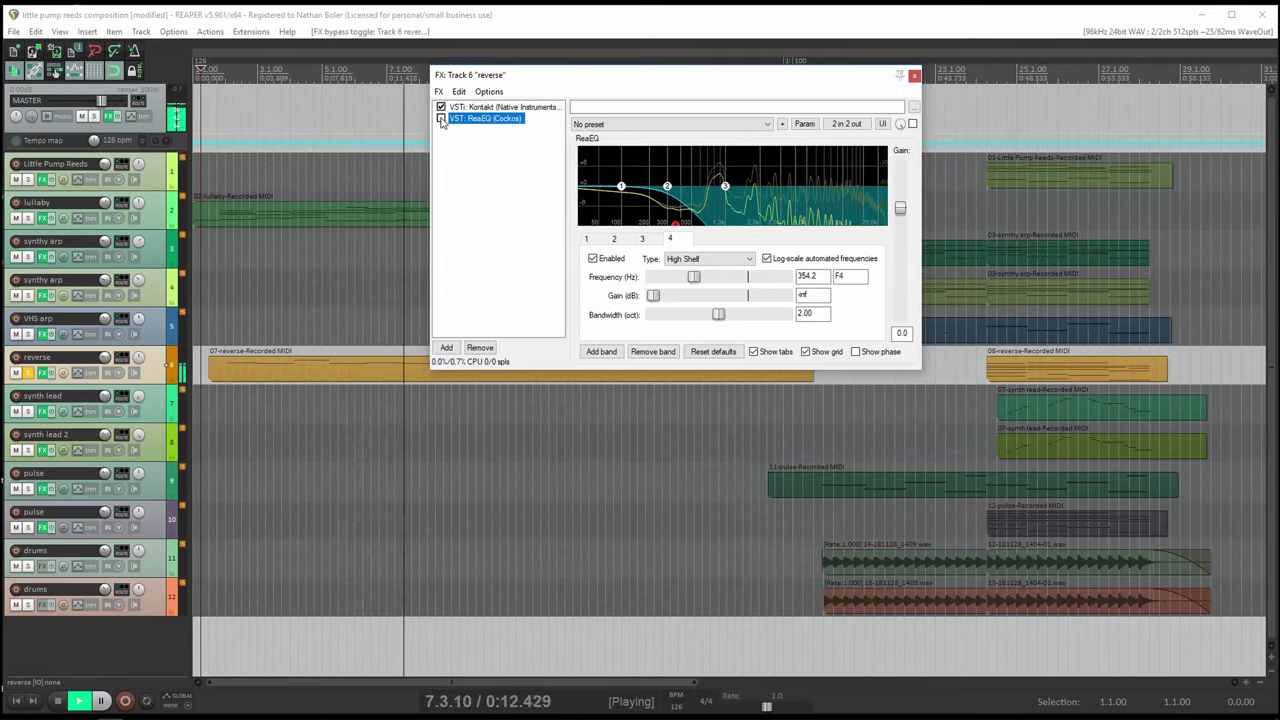
pyautogui.click(500, 107)
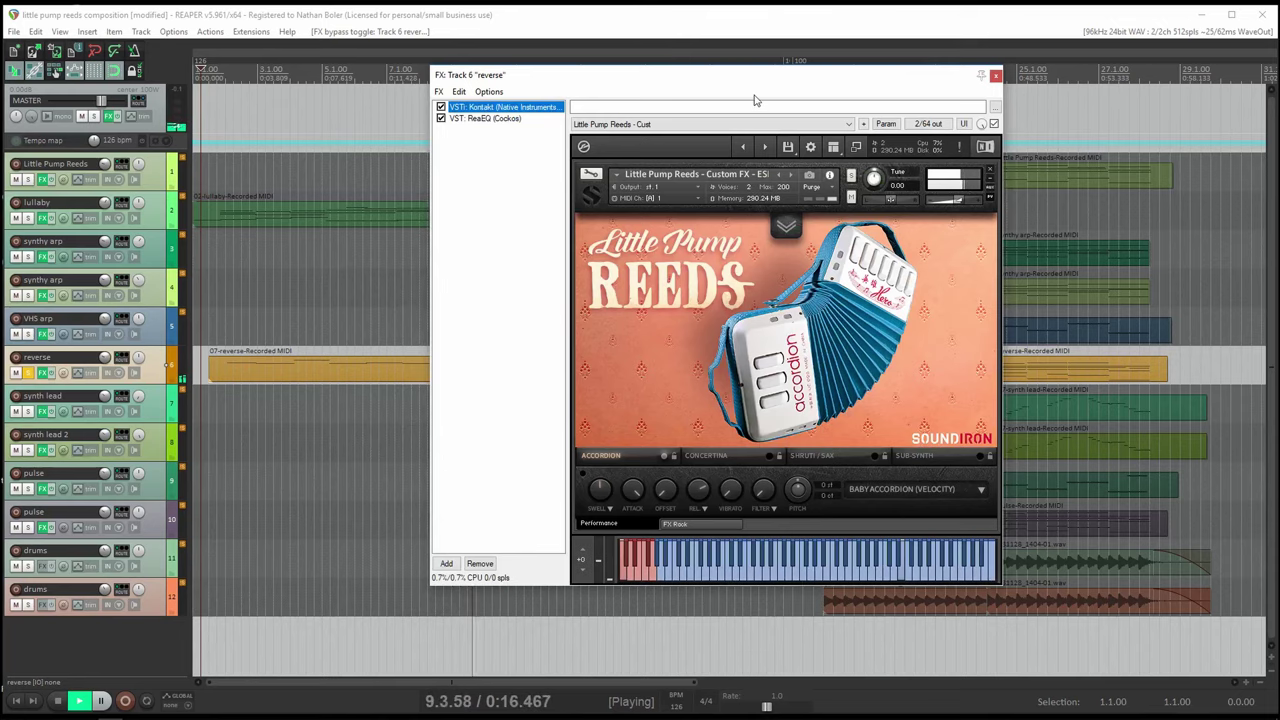
pyautogui.click(996, 78)
# Restart the reverse track's playback from bar 24
pyautogui.press('space')
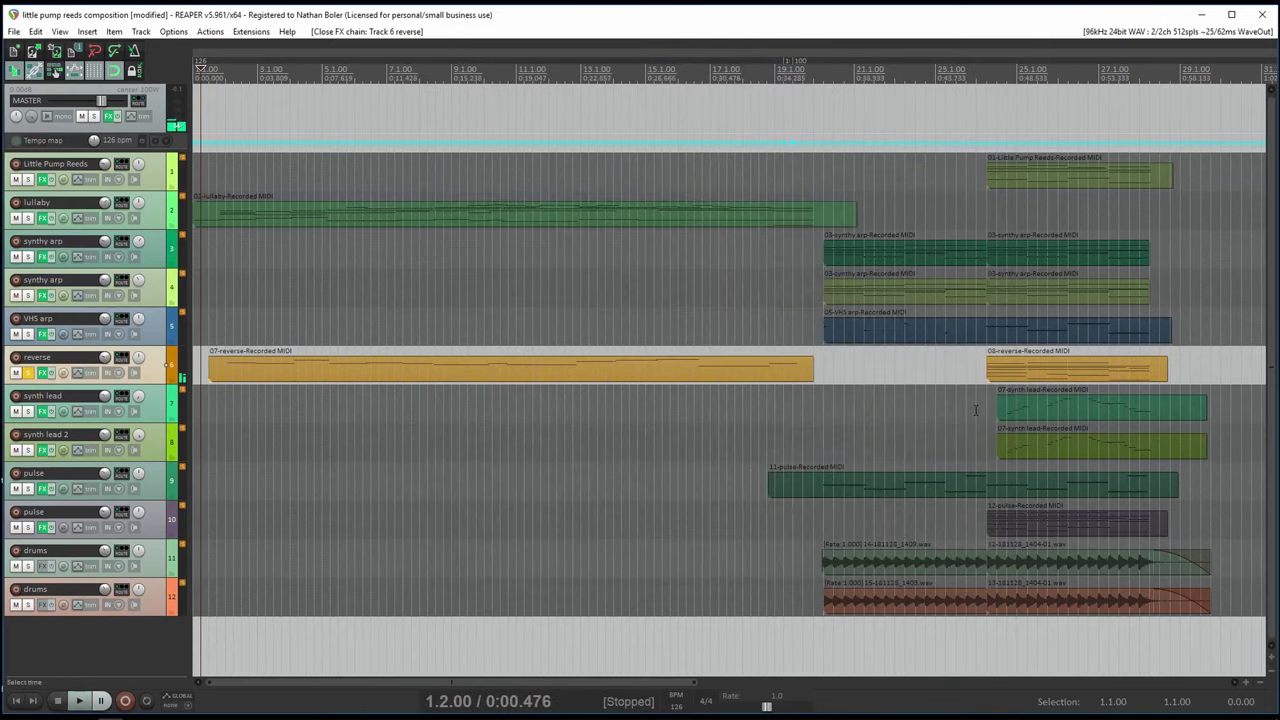
pyautogui.click(977, 380)
pyautogui.press('space')
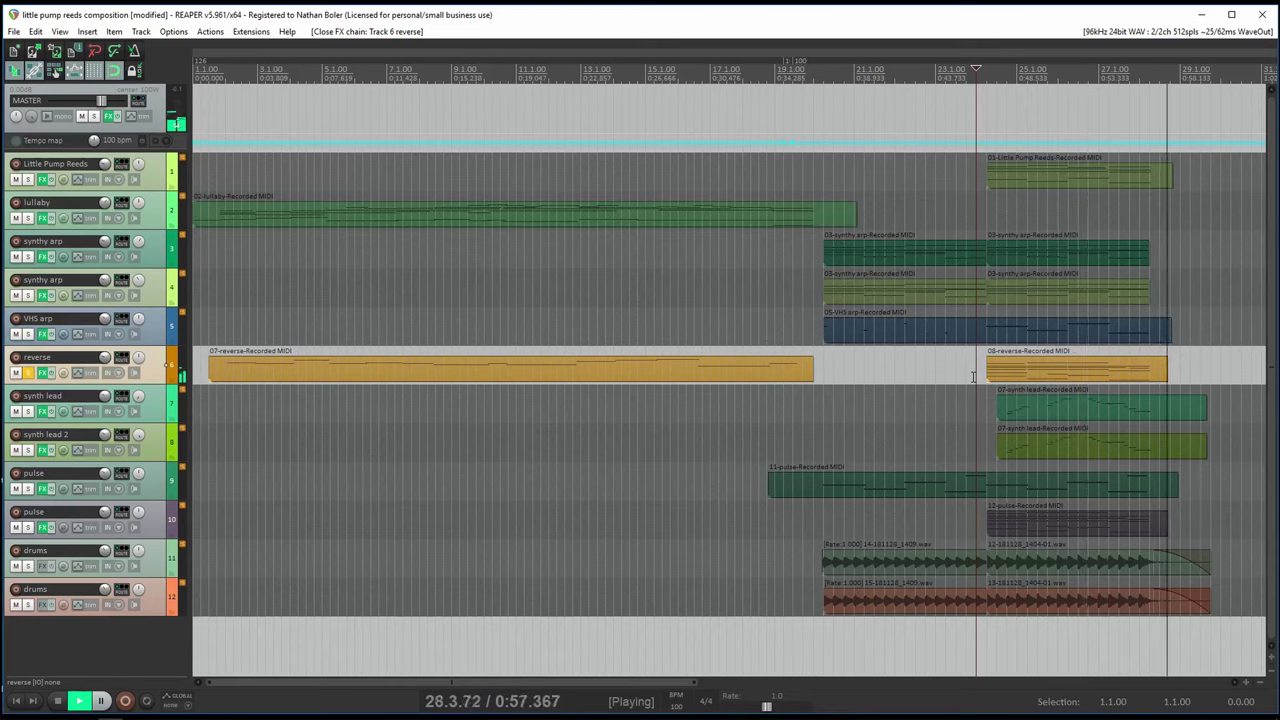
# Solo synth lead, arrange both synth lead Kontakt windows side by side, then close synth lead 2's
pyautogui.click(28, 372)
pyautogui.click(28, 411)
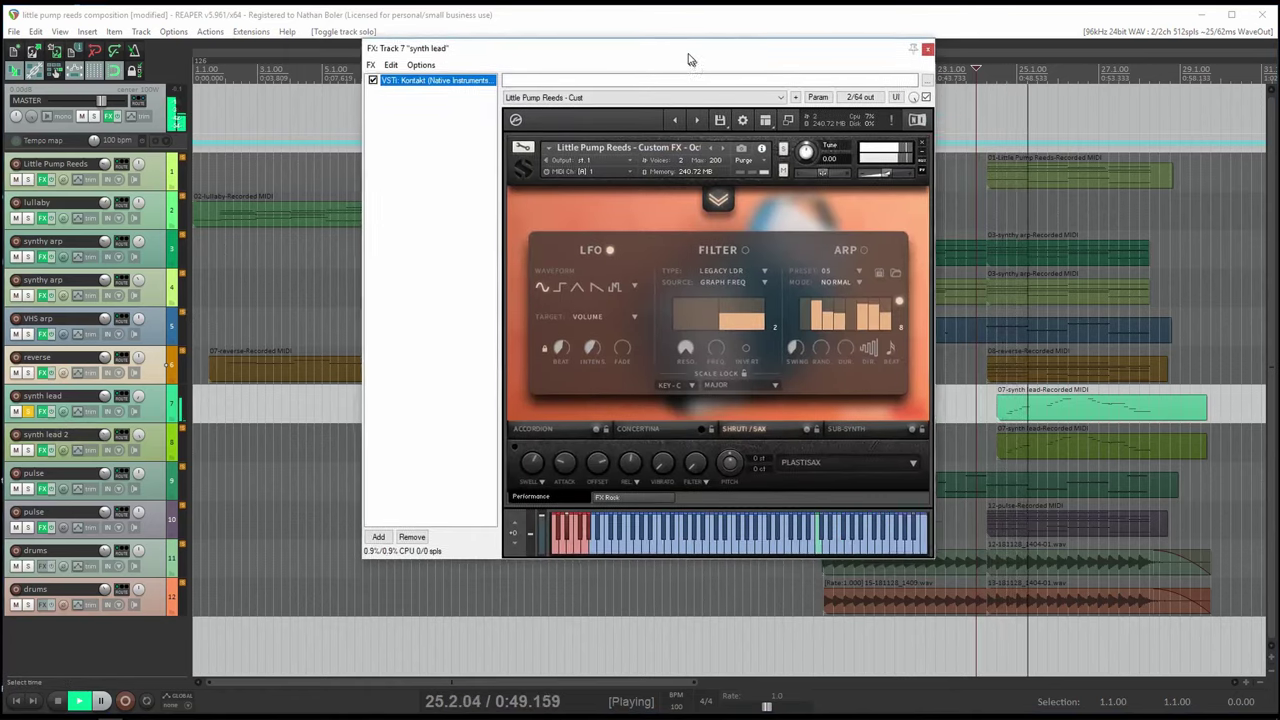
pyautogui.moveTo(689, 57); pyautogui.dragTo(674, 80)
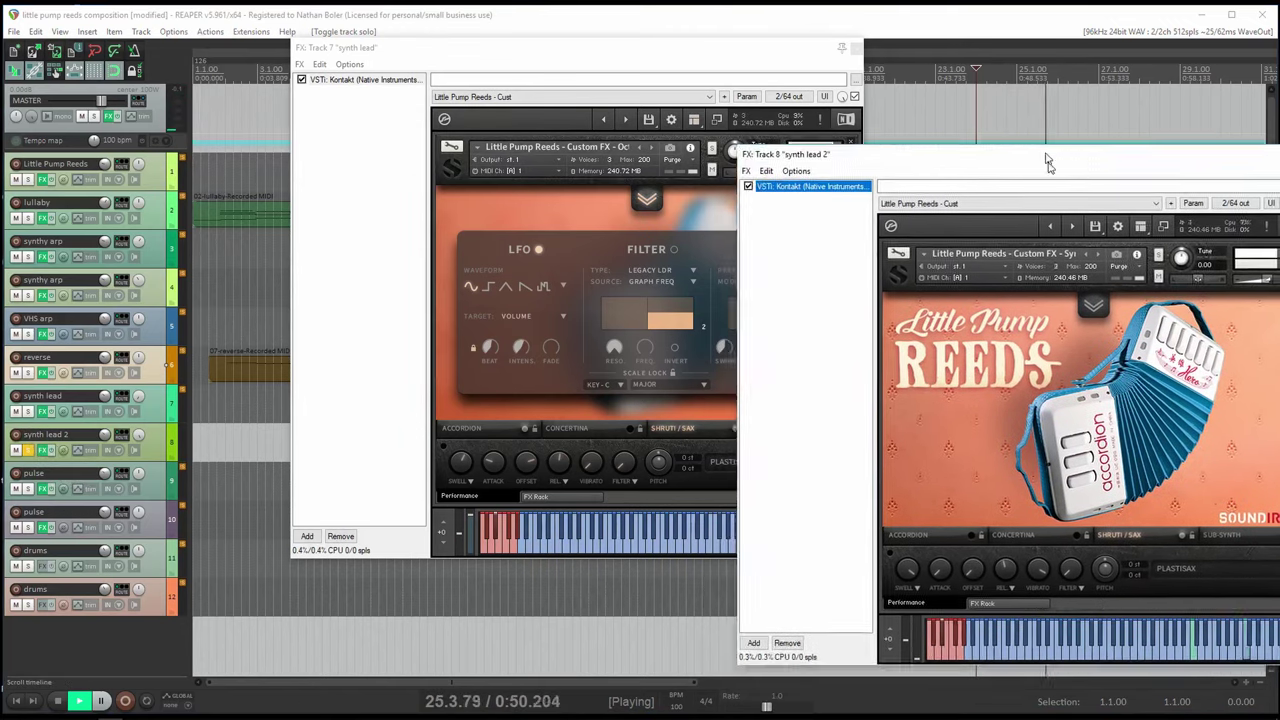
pyautogui.moveTo(1057, 148); pyautogui.dragTo(987, 66)
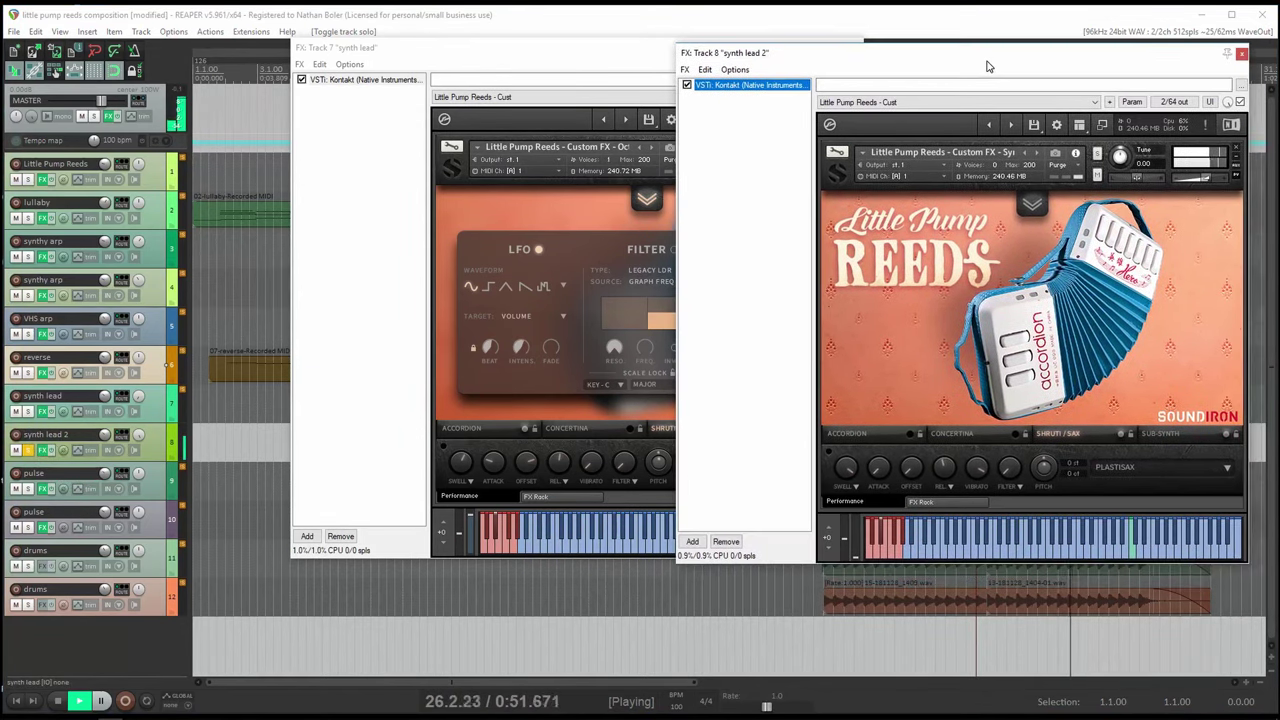
pyautogui.click(29, 412)
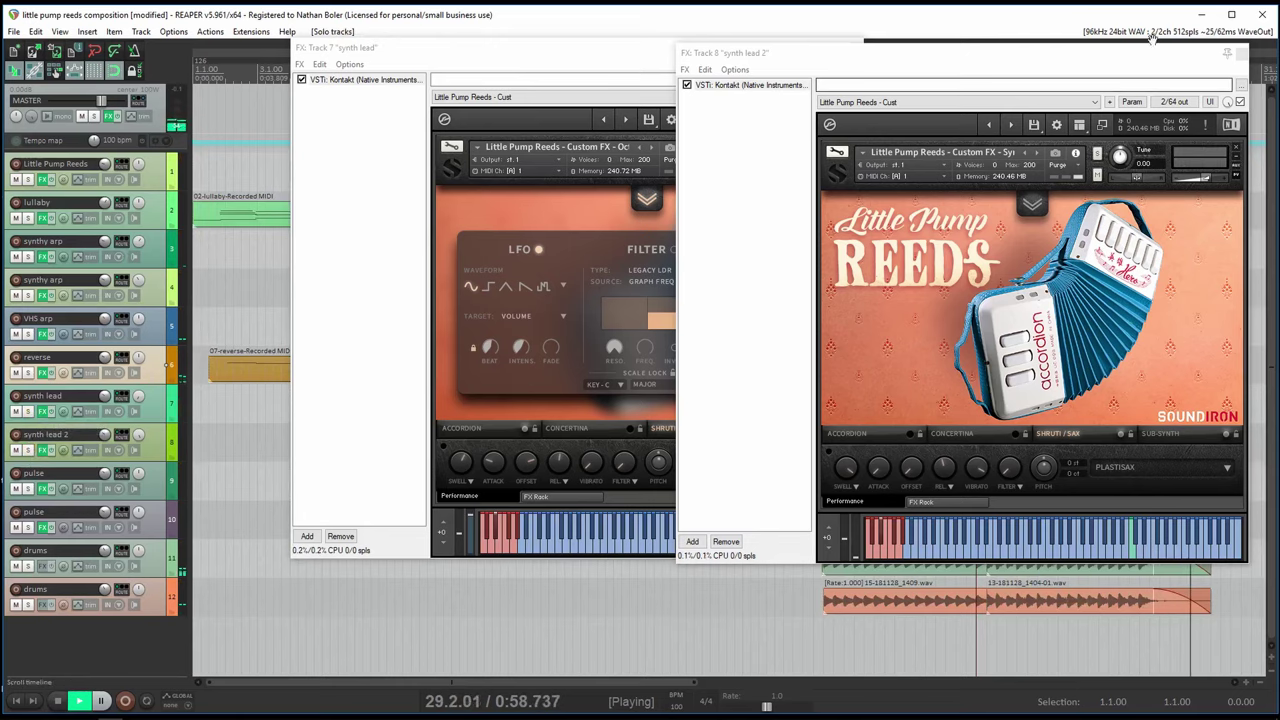
pyautogui.click(1241, 52)
# Close the synth lead window and play the first pulse track soloed with its Kontakt chain open
pyautogui.press('space')
pyautogui.click(855, 50)
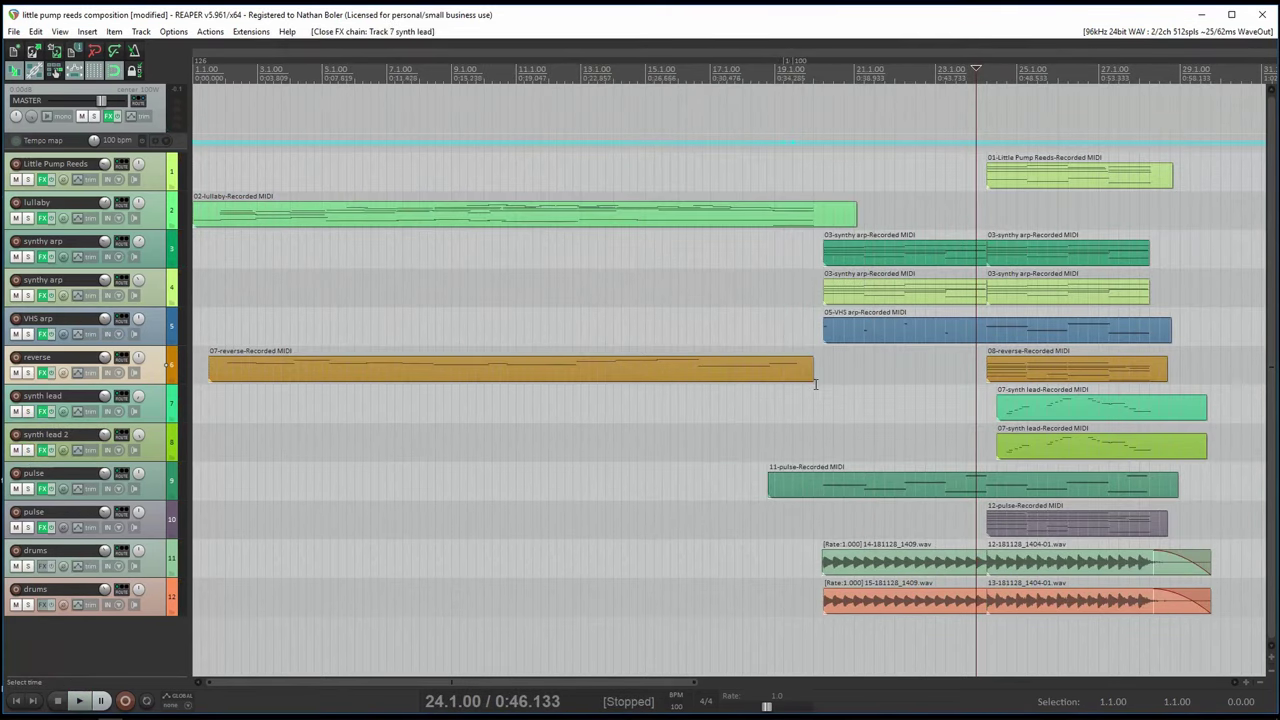
pyautogui.click(30, 489)
pyautogui.press('space')
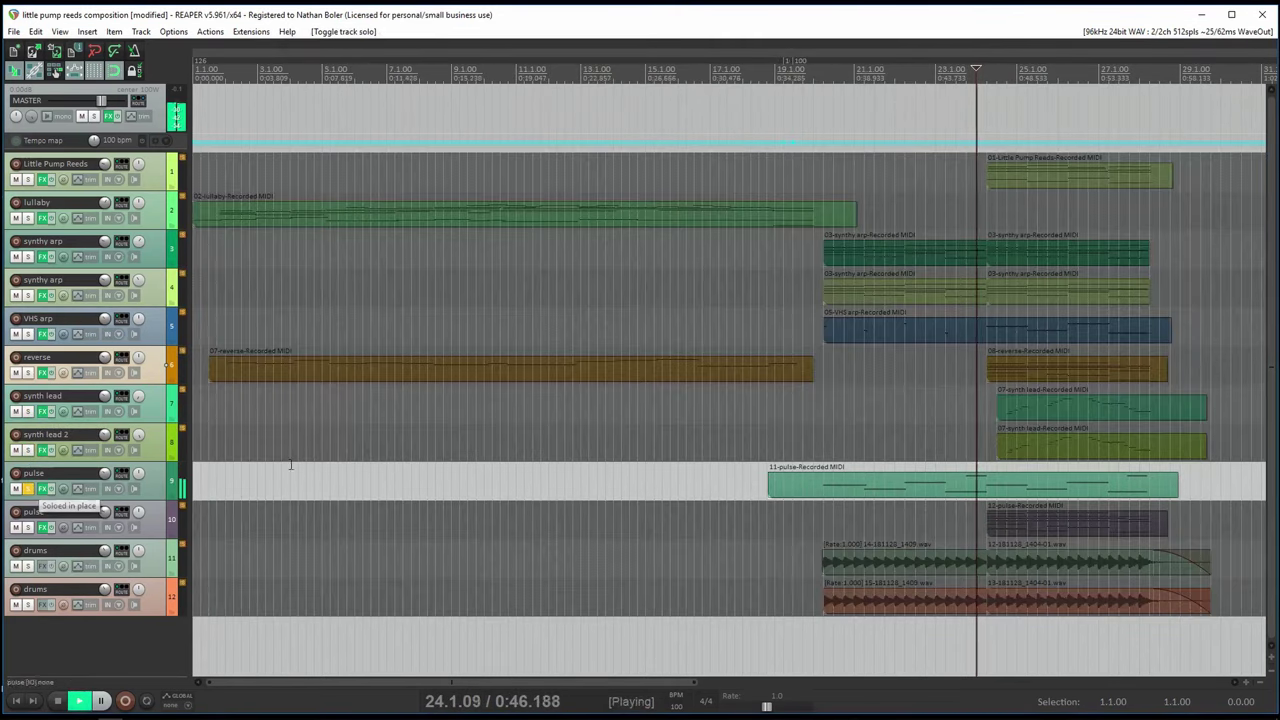
pyautogui.click(43, 489)
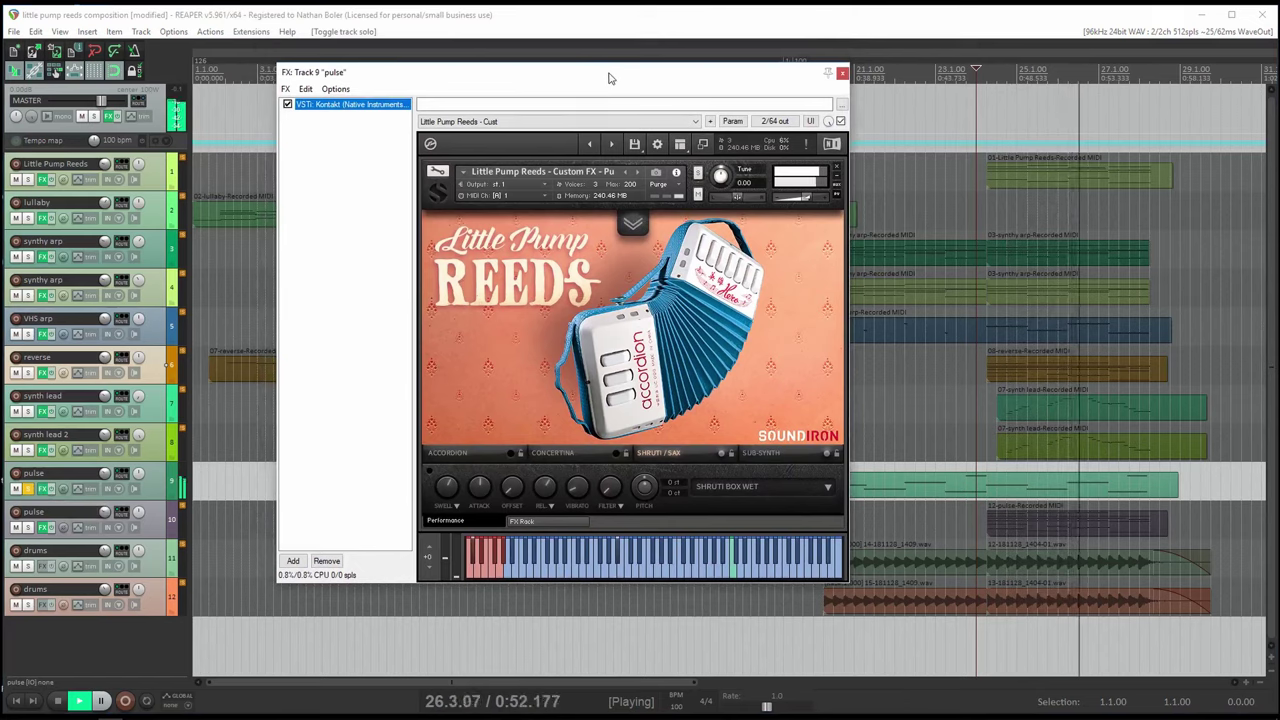
# Reveal the pulse LFO/filter/arp settings, close the window, and play the second pulse track soloed
pyautogui.click(631, 227)
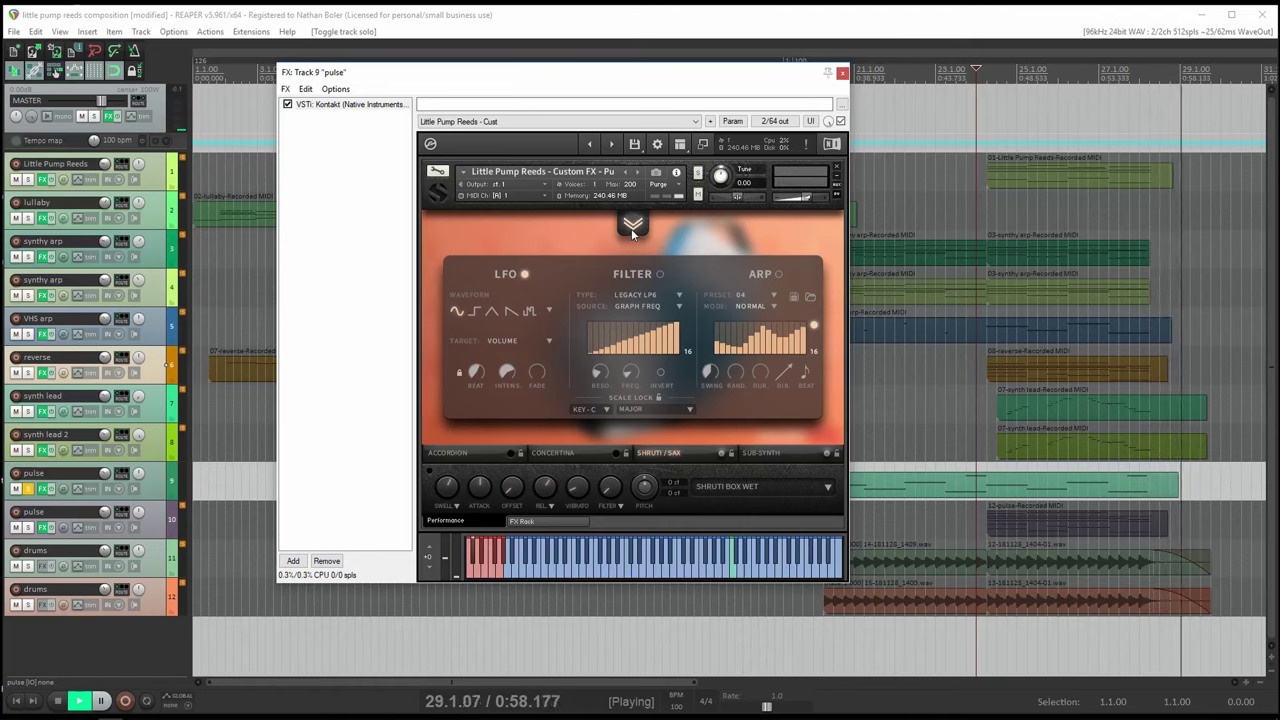
pyautogui.press('space')
pyautogui.press('Escape')
pyautogui.click(31, 530)
pyautogui.press('space')
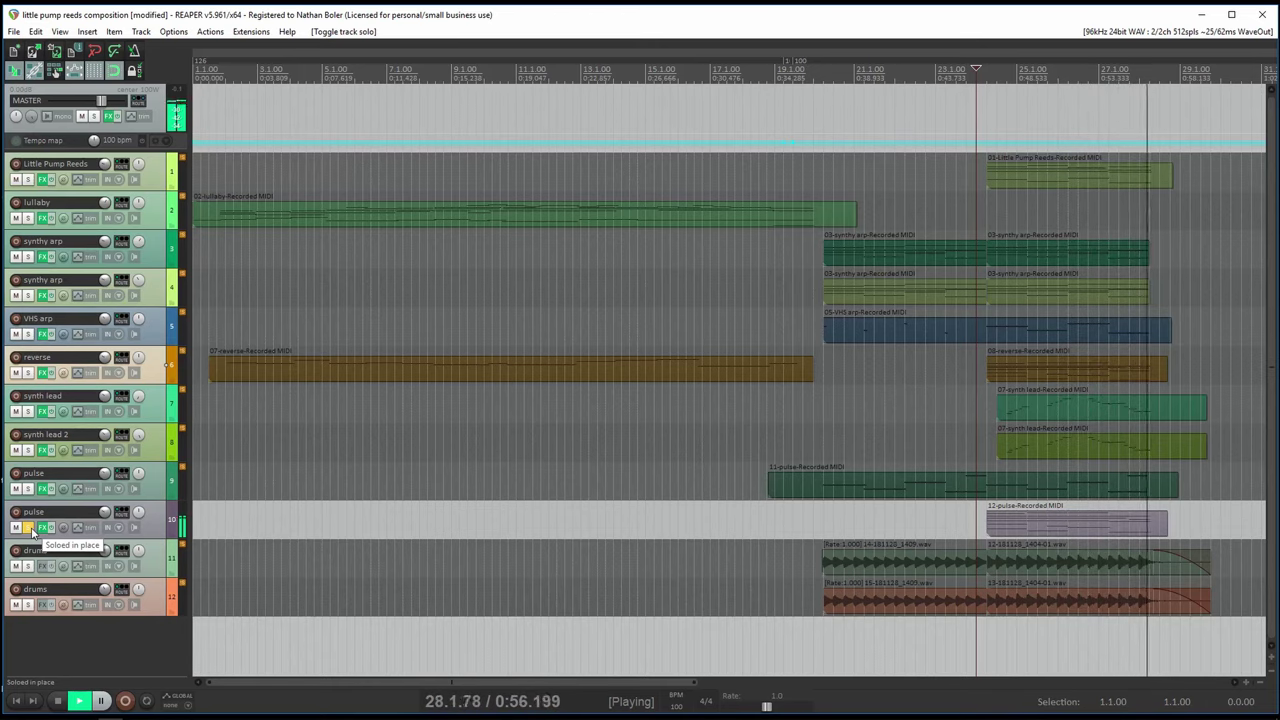
# Audition drums tracks 11 and 12 soloed, clear all solos, and reopen track 1's Kontakt window
pyautogui.press('space')
pyautogui.click(29, 528)
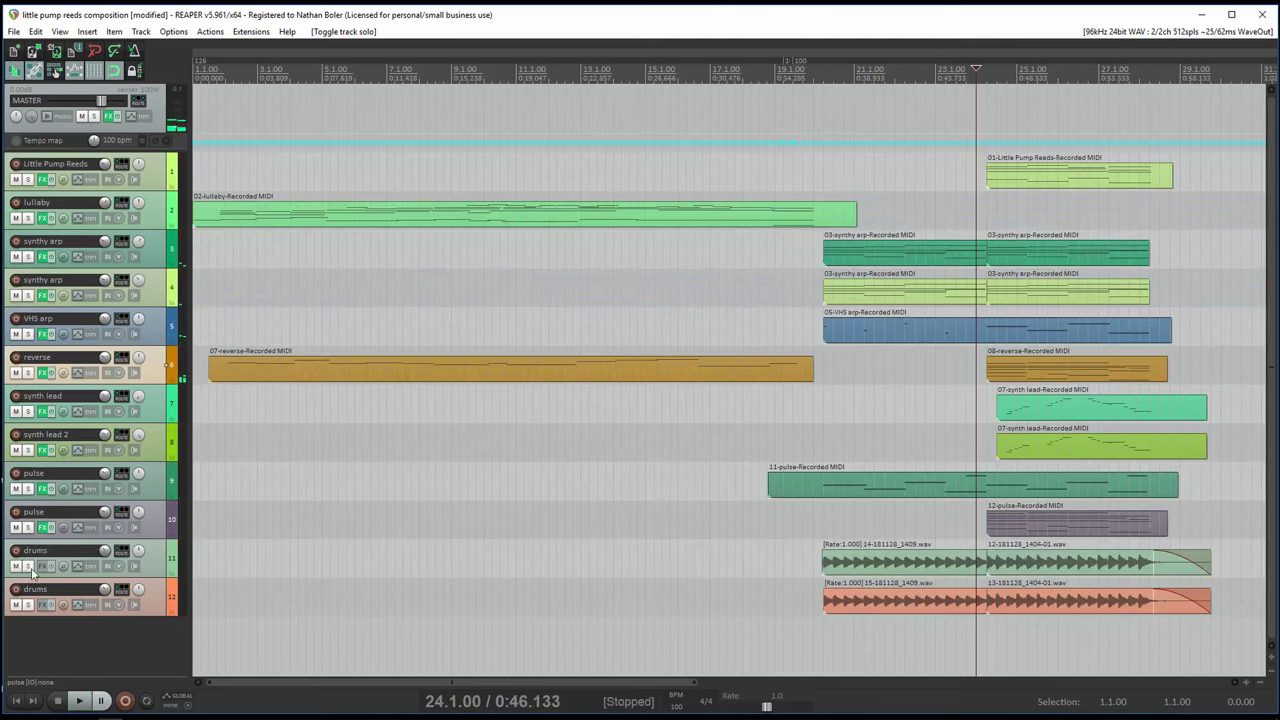
pyautogui.click(28, 566)
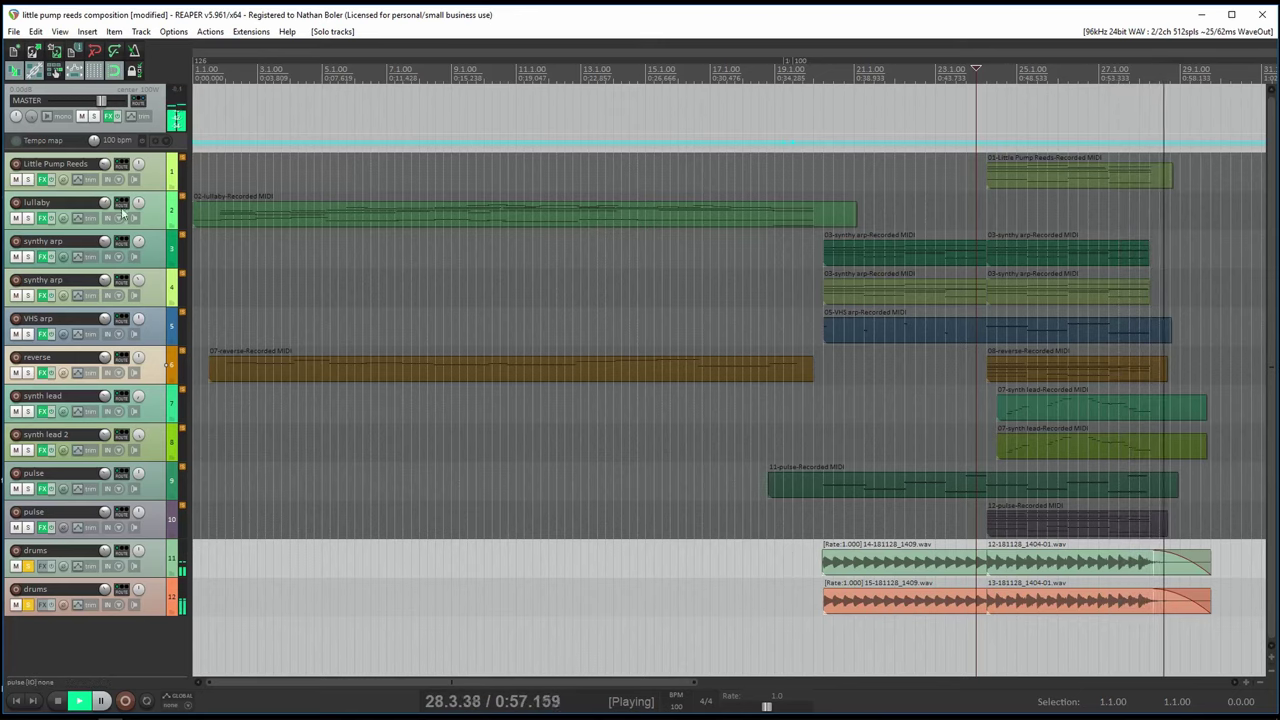
pyautogui.click(28, 566)
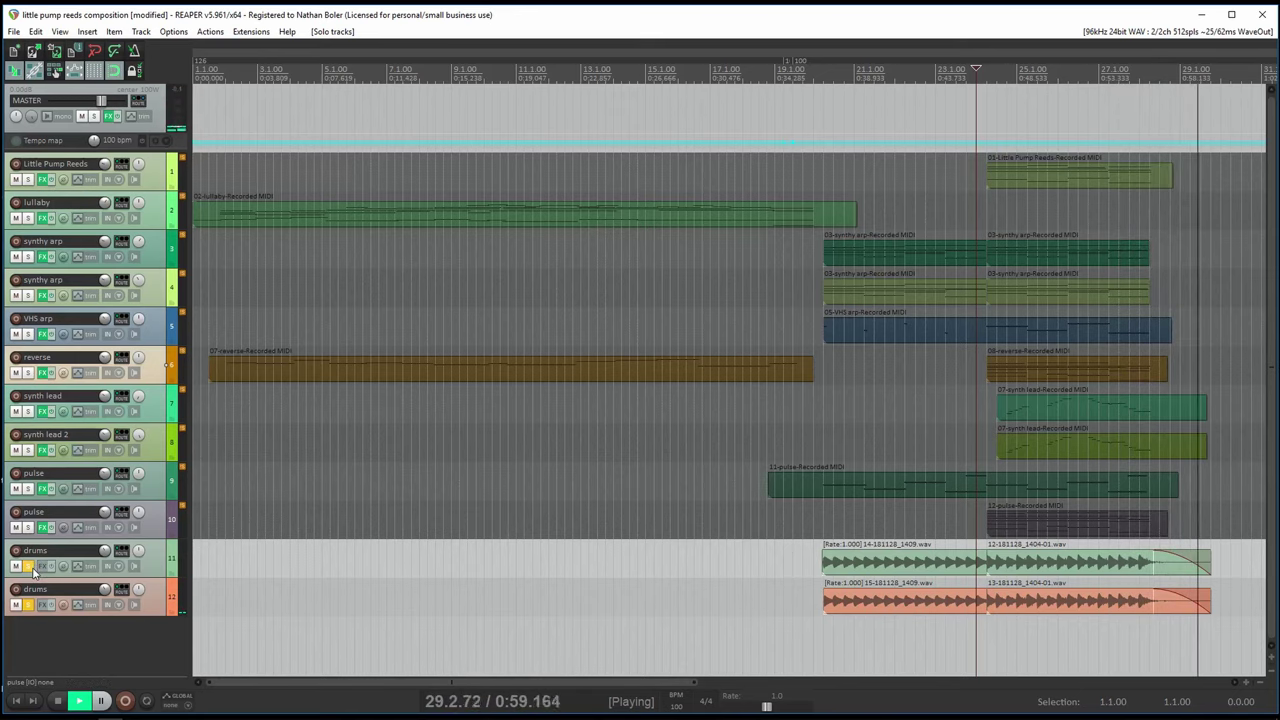
pyautogui.click(34, 603)
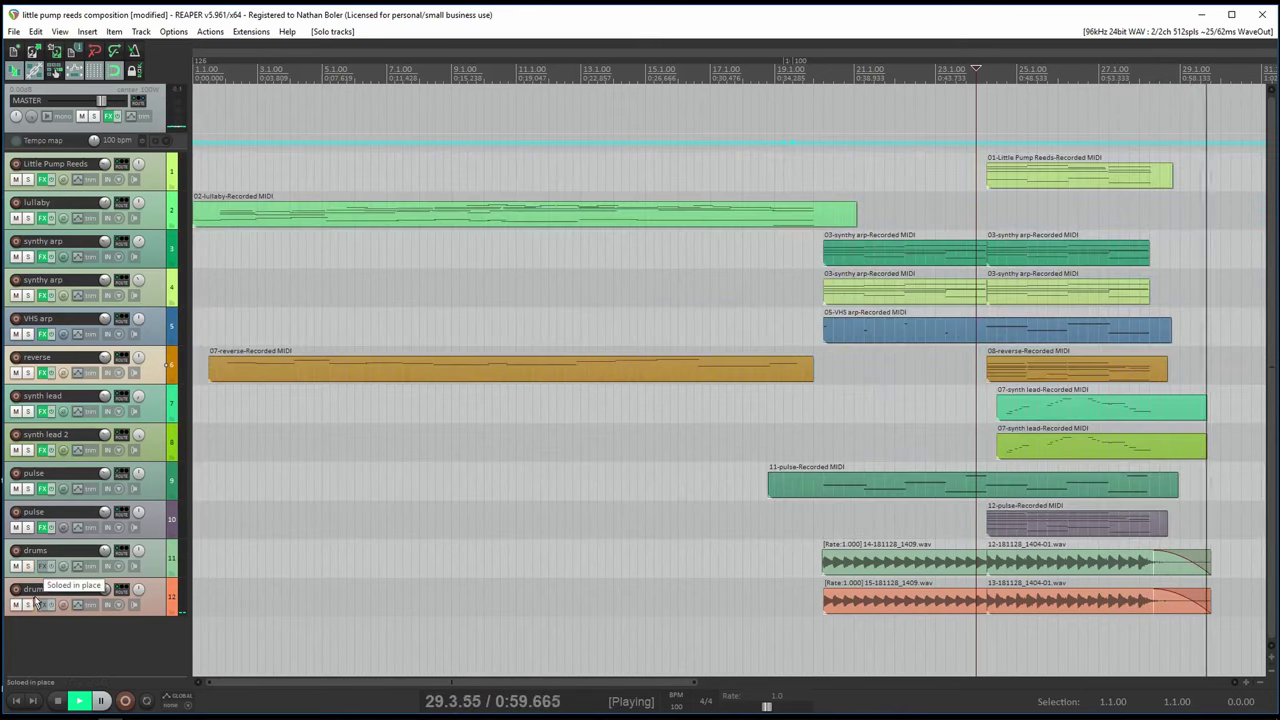
pyautogui.click(42, 180)
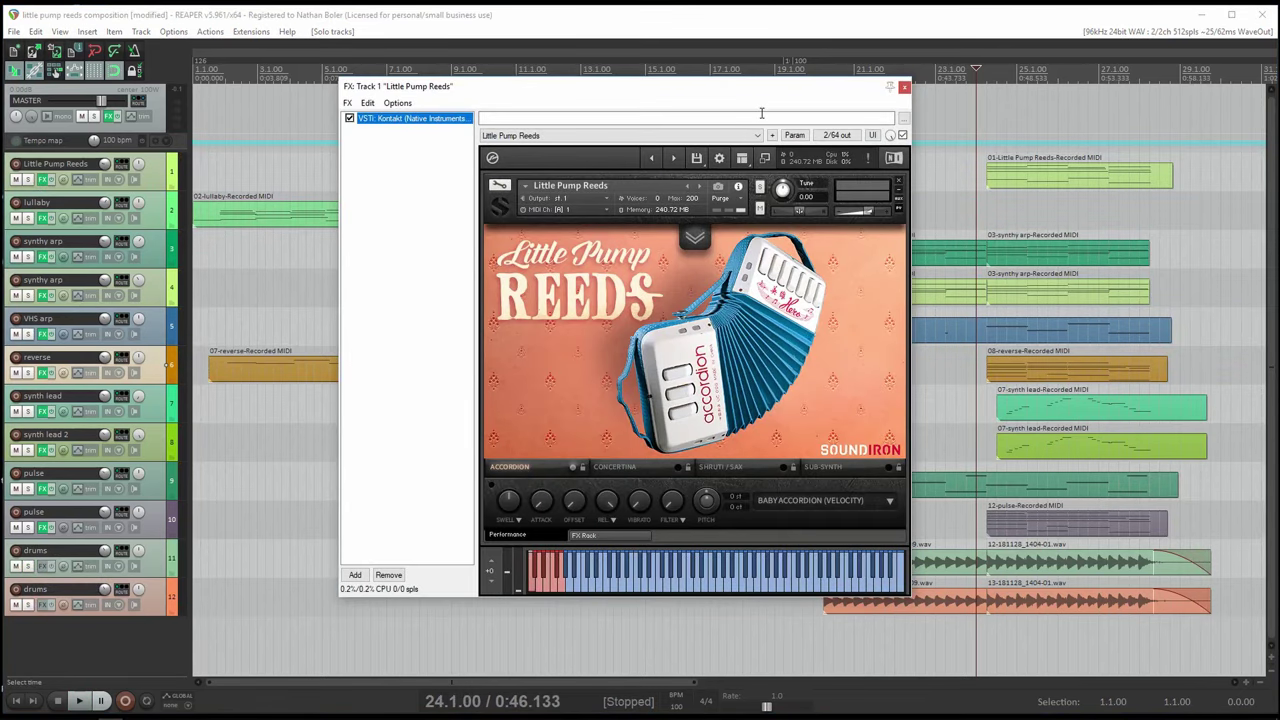
pyautogui.moveTo(776, 101); pyautogui.dragTo(796, 101)
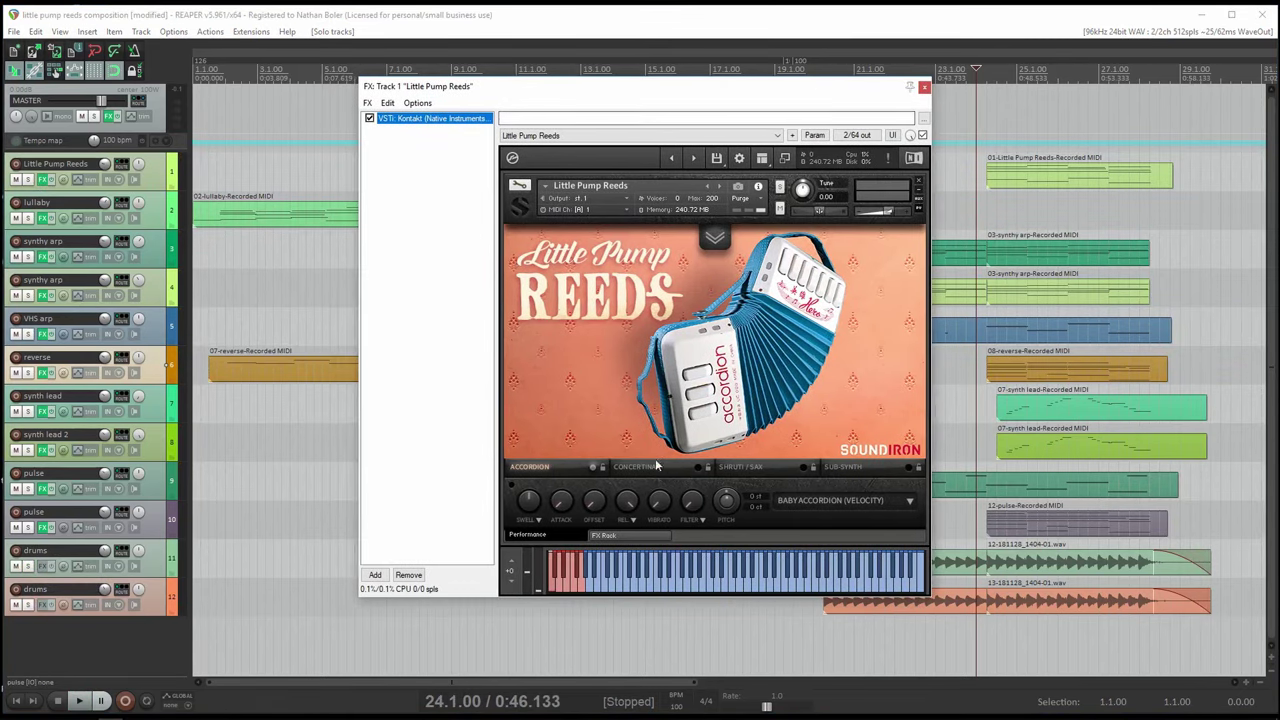